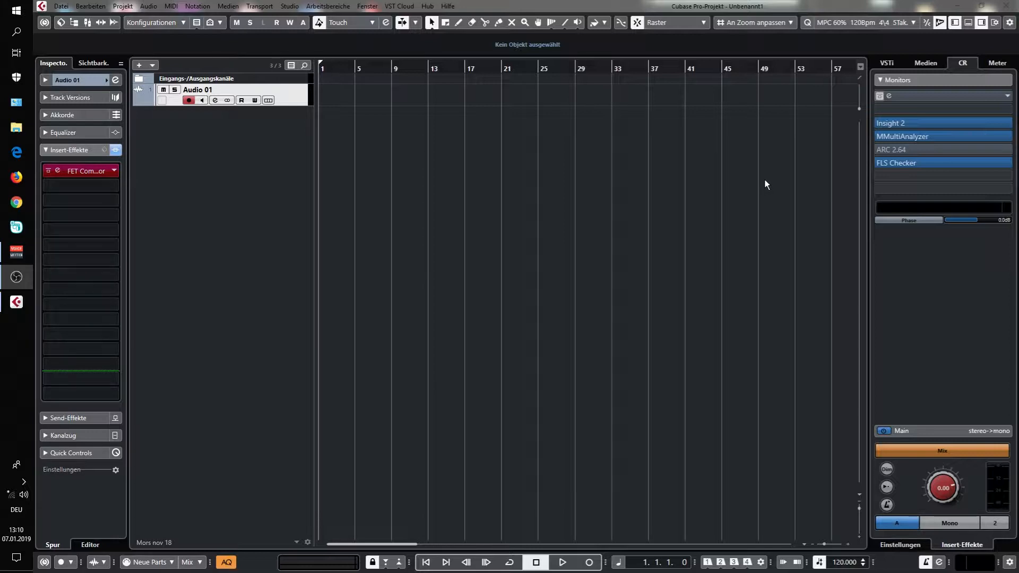
Open FLS Checker from the monitor inserts and FET Compressor from Audio 01, placing their windows side by side.
left_click(937, 161)
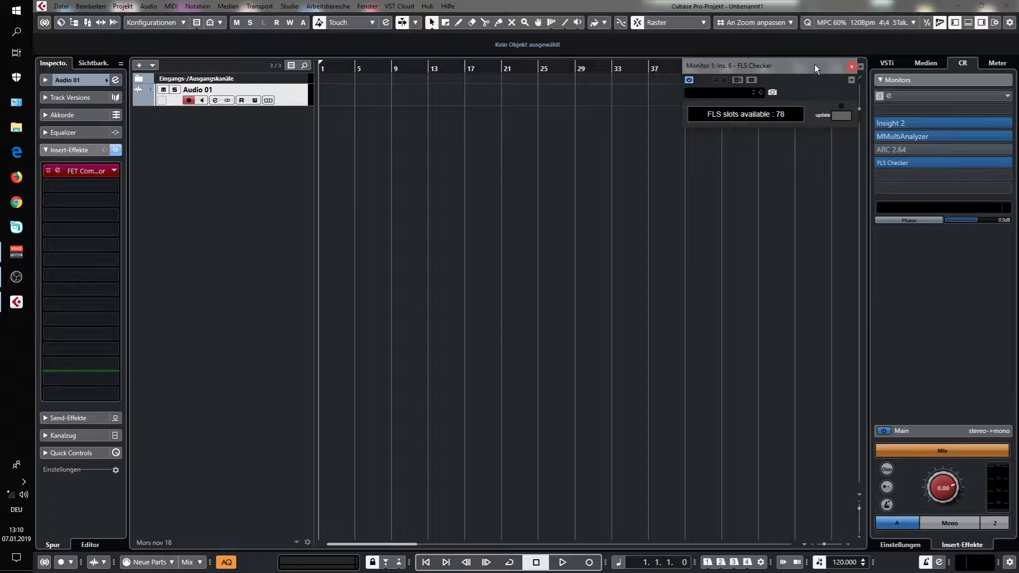
left_click_drag(814, 65, 817, 78)
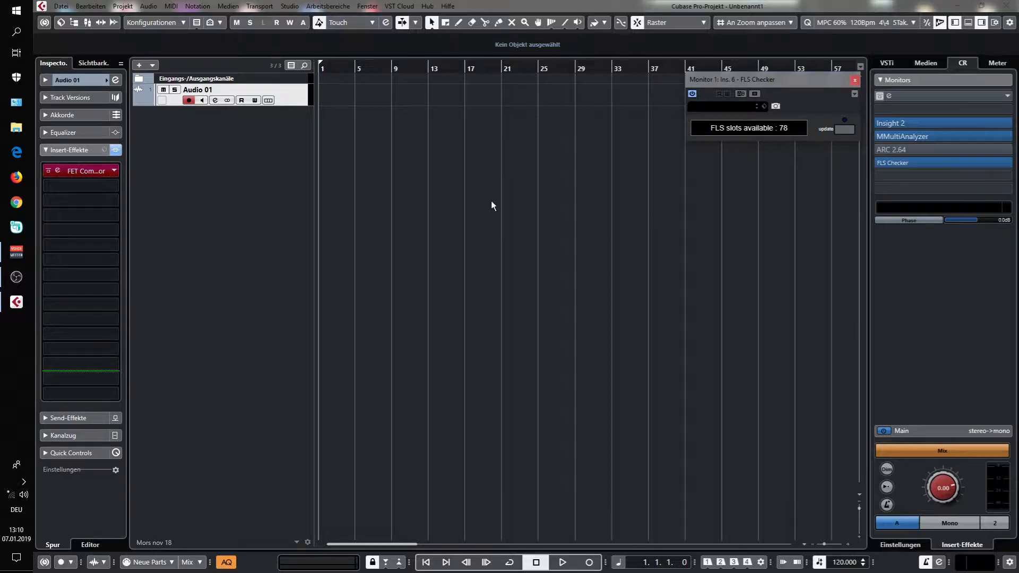
left_click(87, 170)
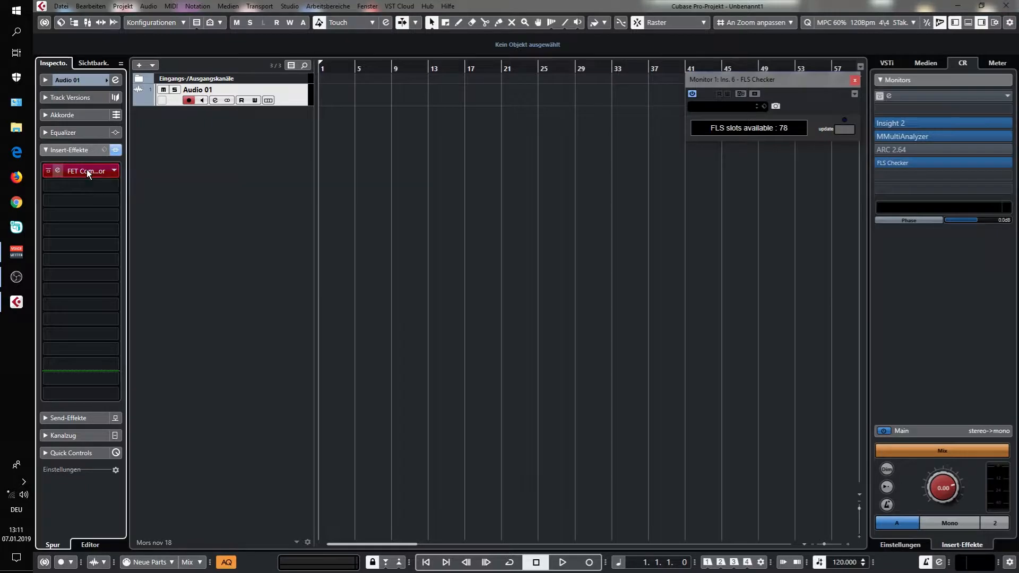
left_click_drag(723, 144, 542, 82)
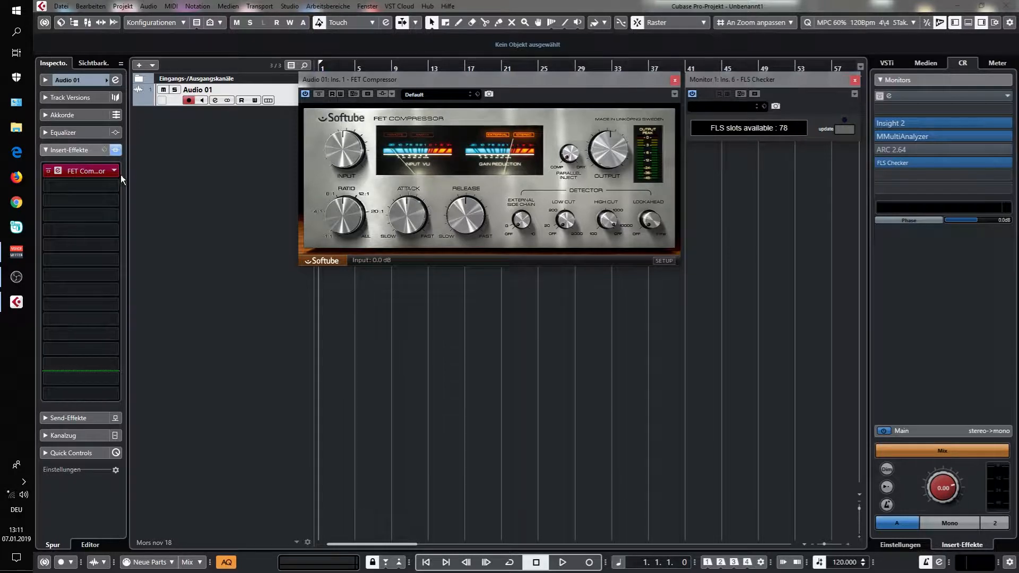
Remove FET Compressor from the Audio 01 inserts and refresh the available slot count in FLS Checker.
left_click_drag(87, 172, 177, 120)
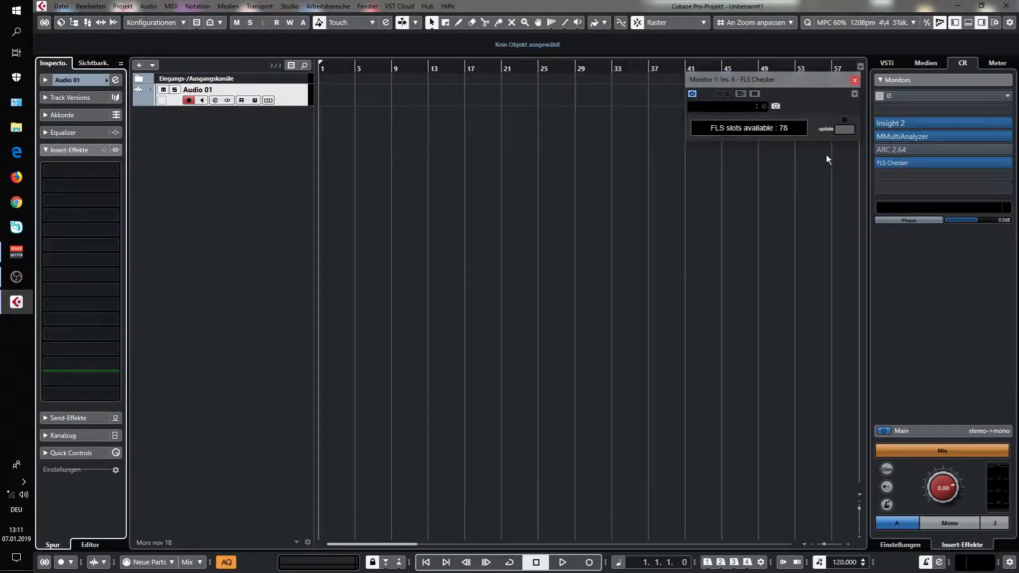
left_click(844, 130)
left_click(844, 130)
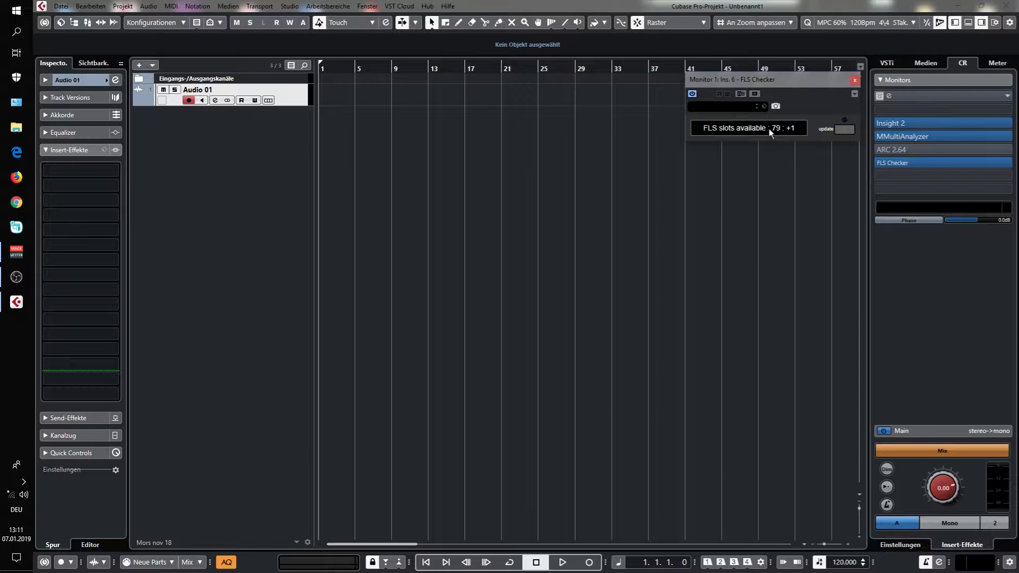
Load Ozone 8 from the Mastering category into the first insert slot of Audio 01, keeping FLS Checker uncovered.
left_click(113, 173)
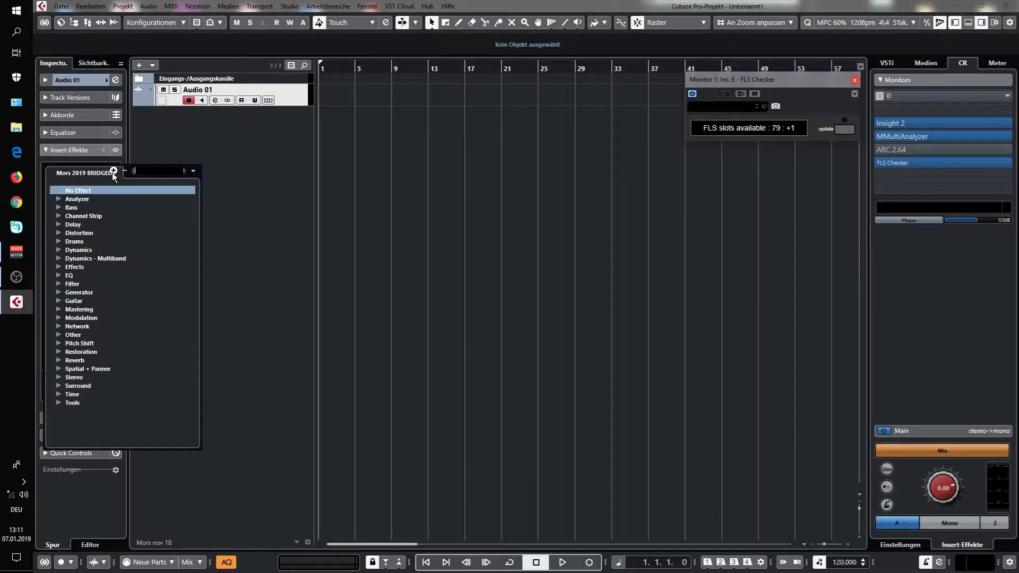
left_click(56, 267)
scroll(150, 287, "down", 3)
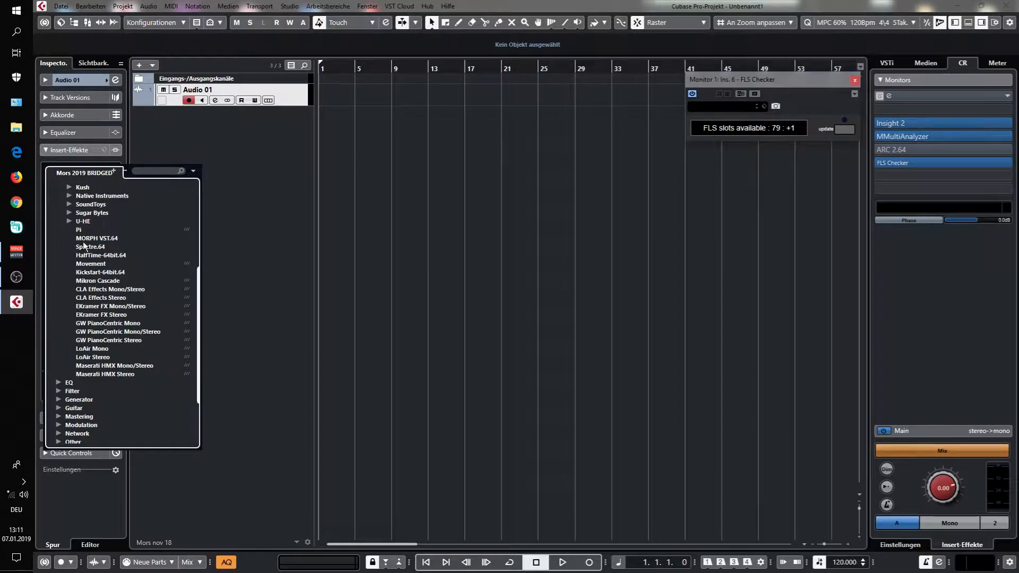
scroll(83, 246, "up", 5)
left_click(58, 215)
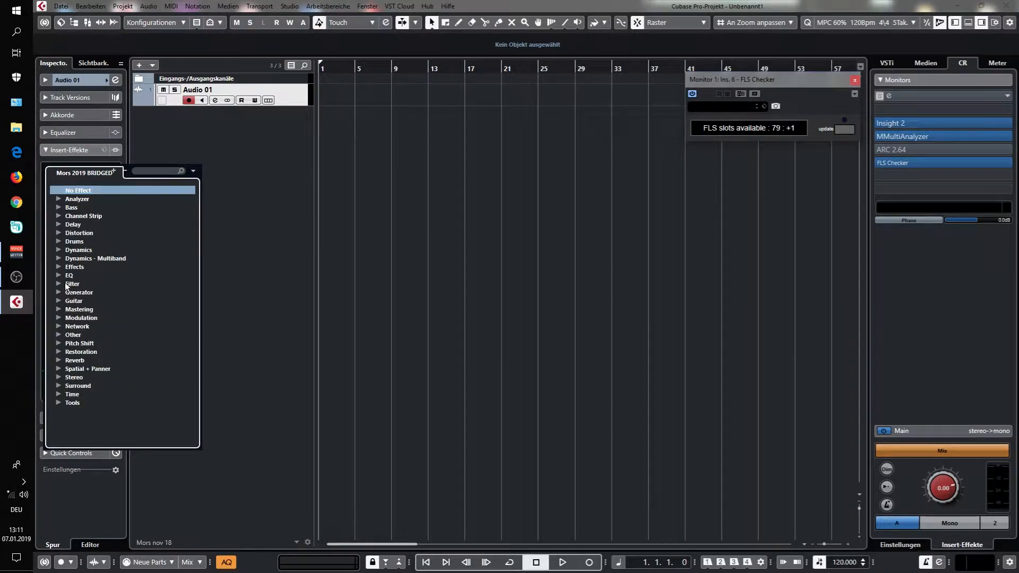
left_click(56, 309)
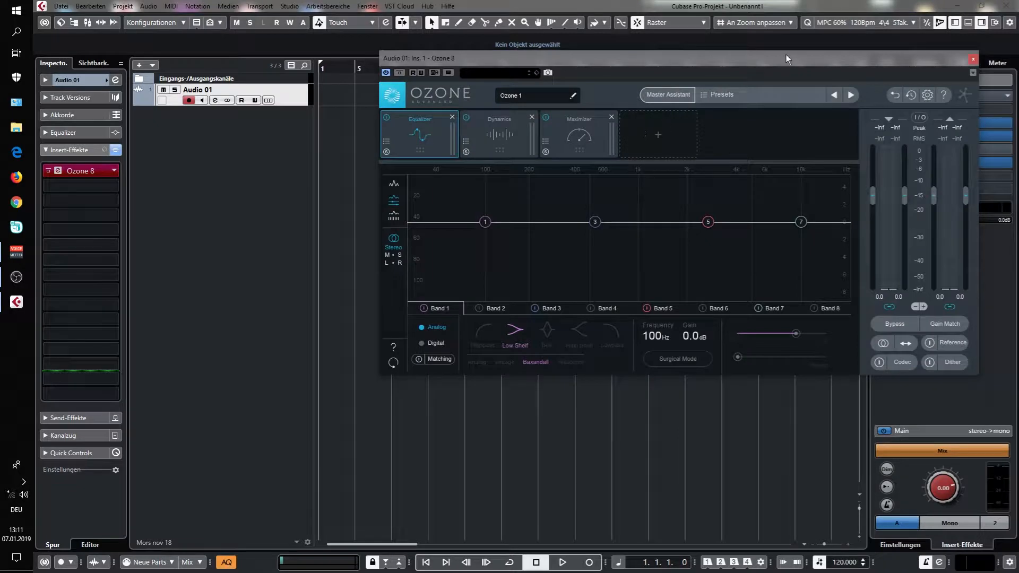
left_click_drag(785, 54, 453, 64)
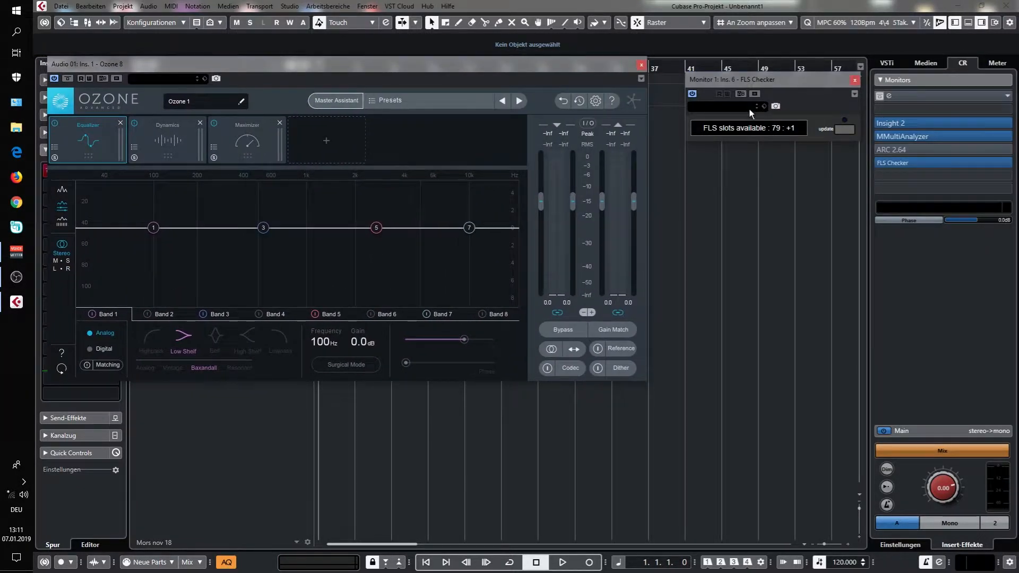
Refresh the FLS Checker slot count with Ozone 8 loaded and close the Ozone 8 window.
left_click(846, 132)
left_click_drag(567, 61, 601, 59)
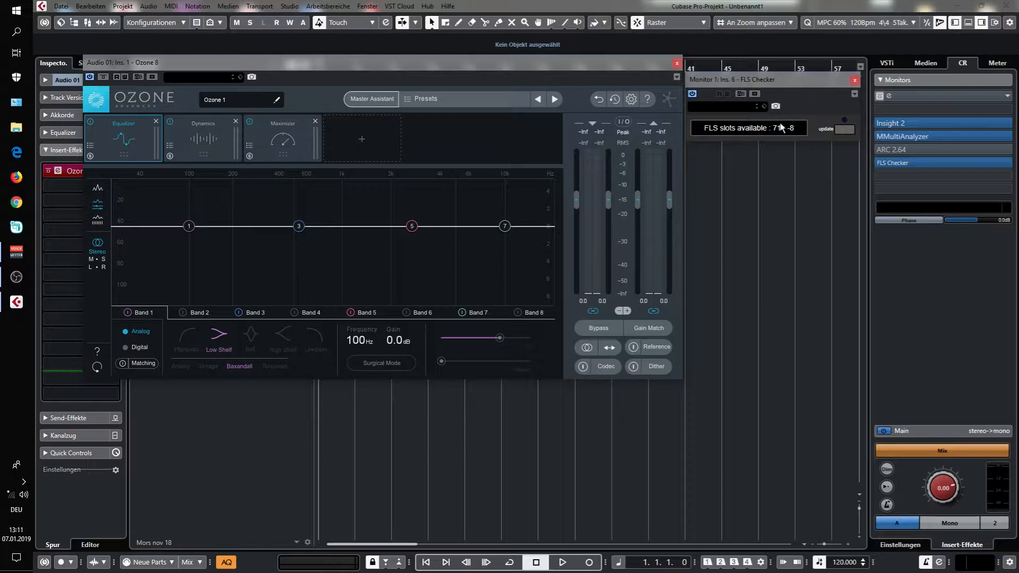
left_click(676, 63)
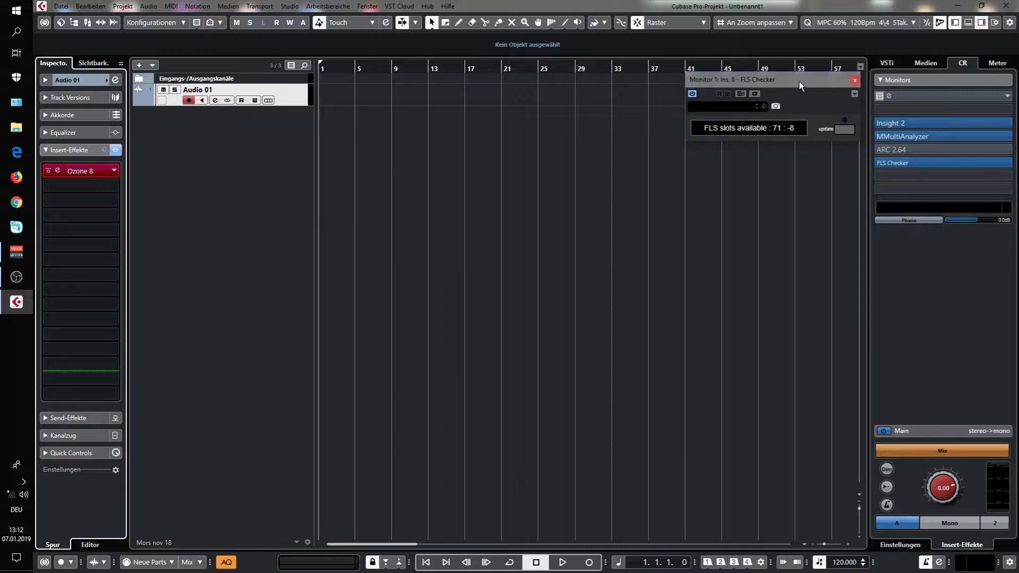
left_click_drag(801, 85, 796, 88)
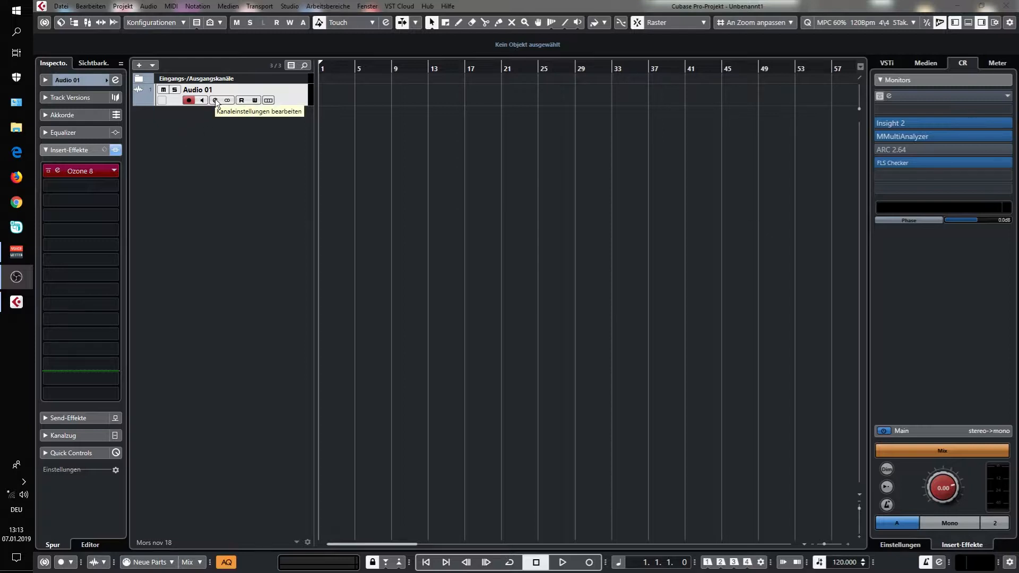
Load REVerence from the Reverb category into the second insert slot of Audio 01.
left_click(112, 183)
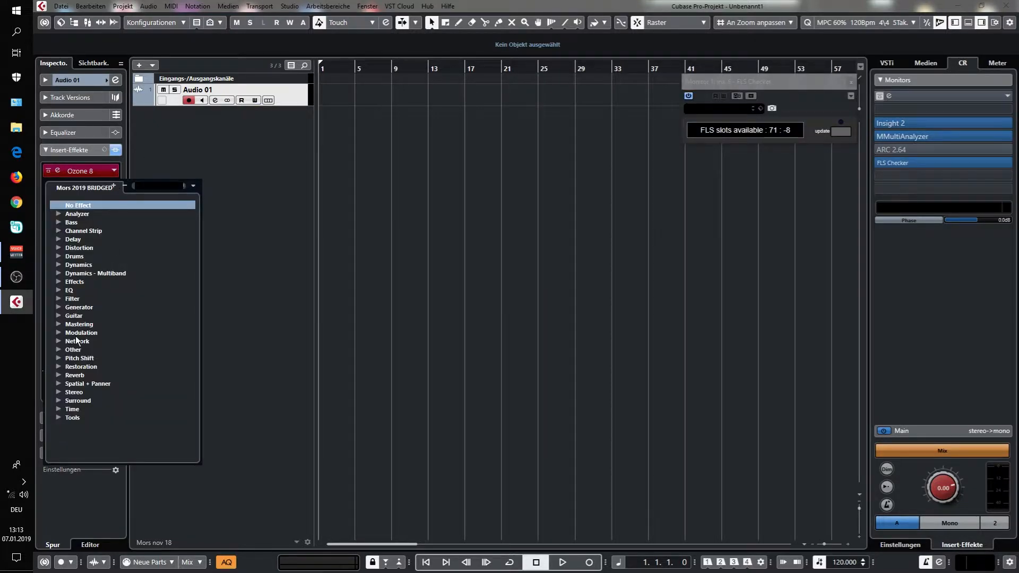
left_click(57, 367)
scroll(176, 352, "down", 5)
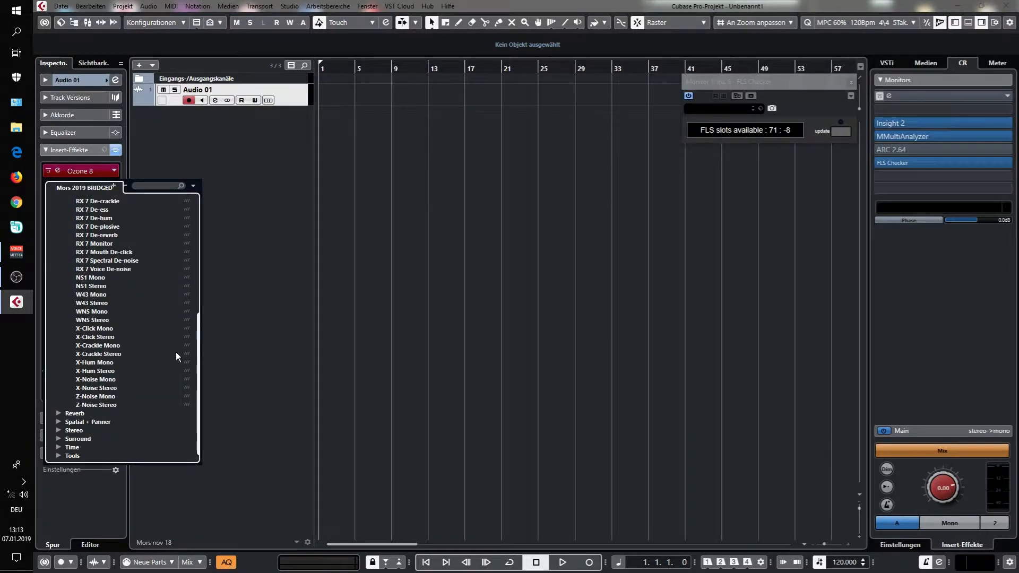
scroll(133, 339, "up", 3)
left_click(57, 314)
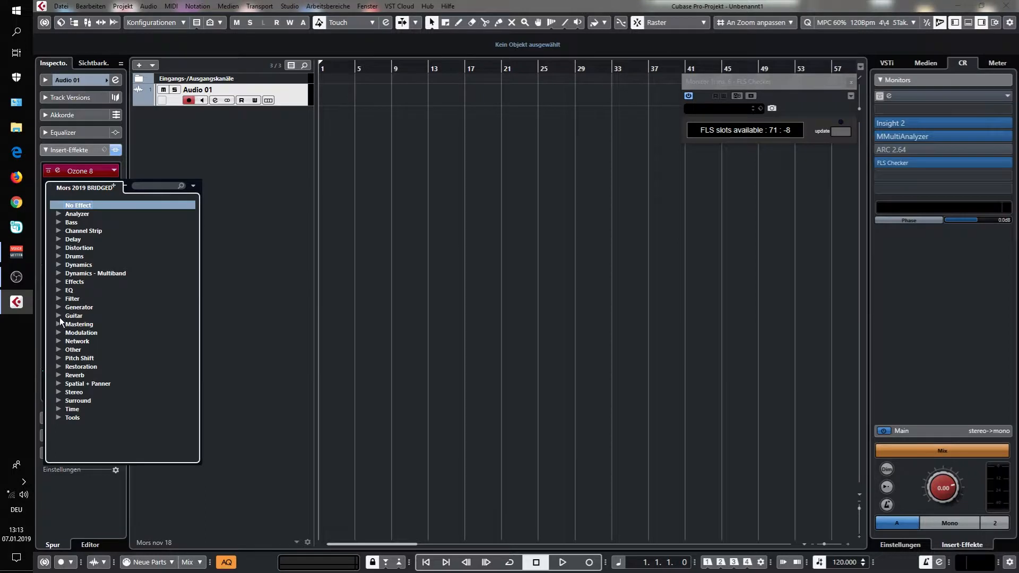
left_click(58, 374)
scroll(138, 391, "down", 2)
scroll(143, 383, "down", 10)
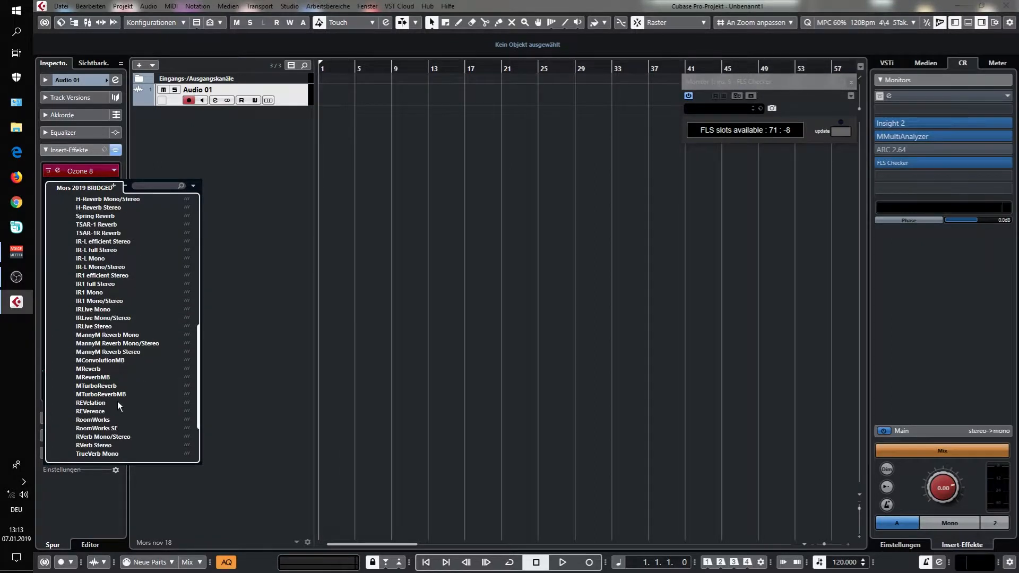
left_click(94, 412)
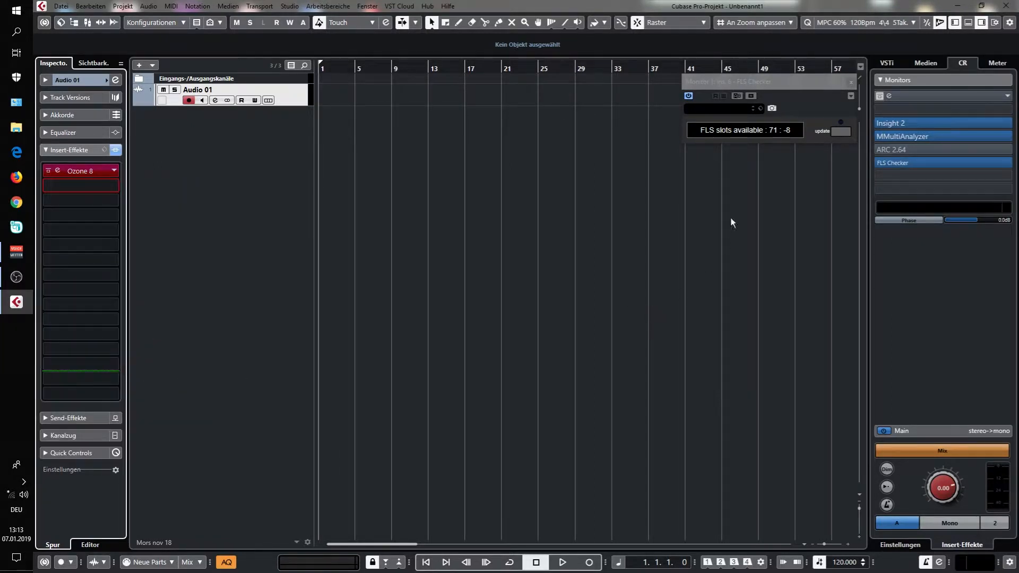
Refresh the FLS Checker slot count with REVerence loaded and close the REVerence window.
left_click_drag(651, 133, 542, 114)
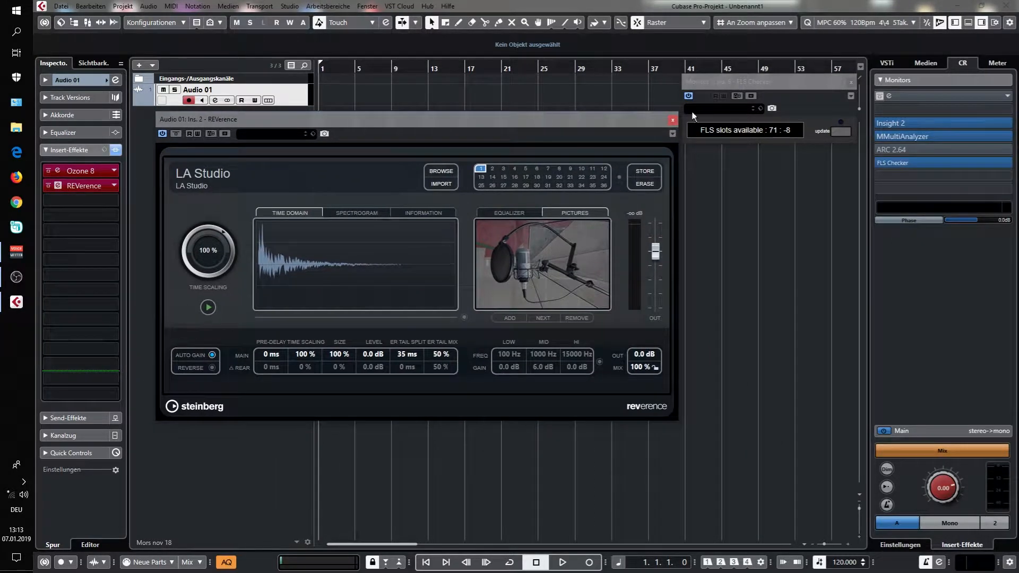
left_click(846, 132)
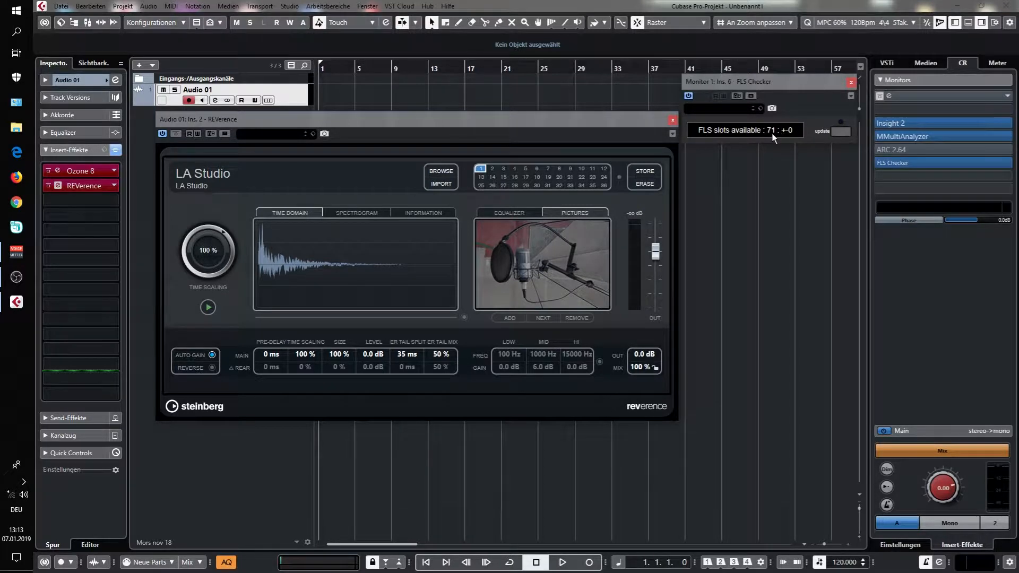
left_click(672, 121)
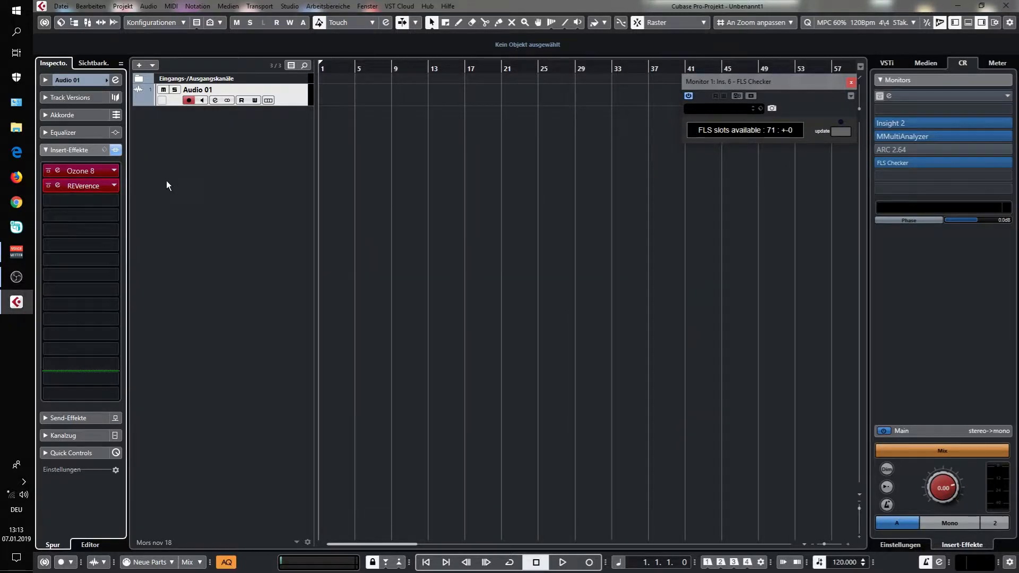
Load Torque Stereo from the Pitch Shift category into the third insert slot of Audio 01 and refresh the FLS Checker count.
left_click(113, 200)
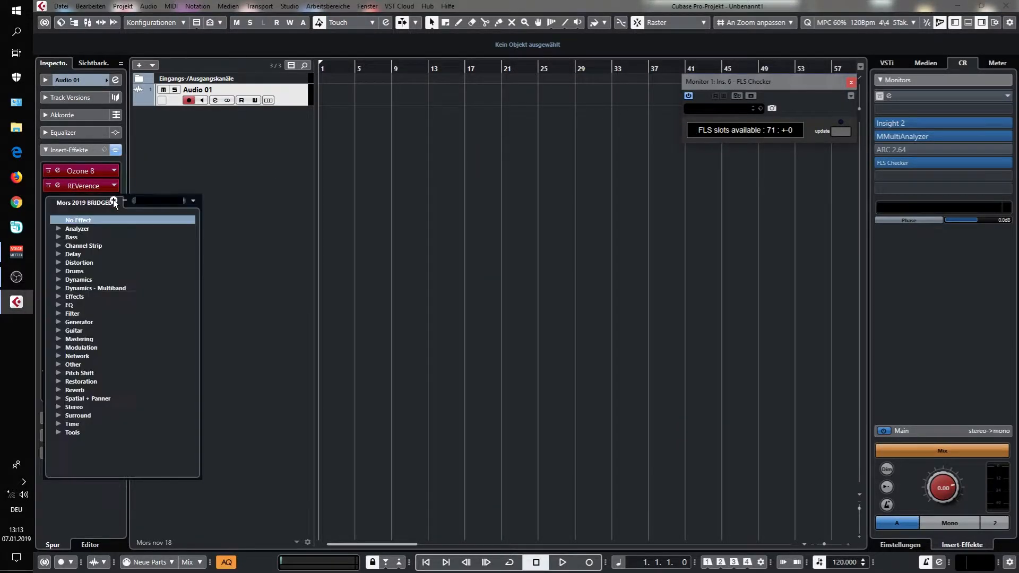
left_click(57, 406)
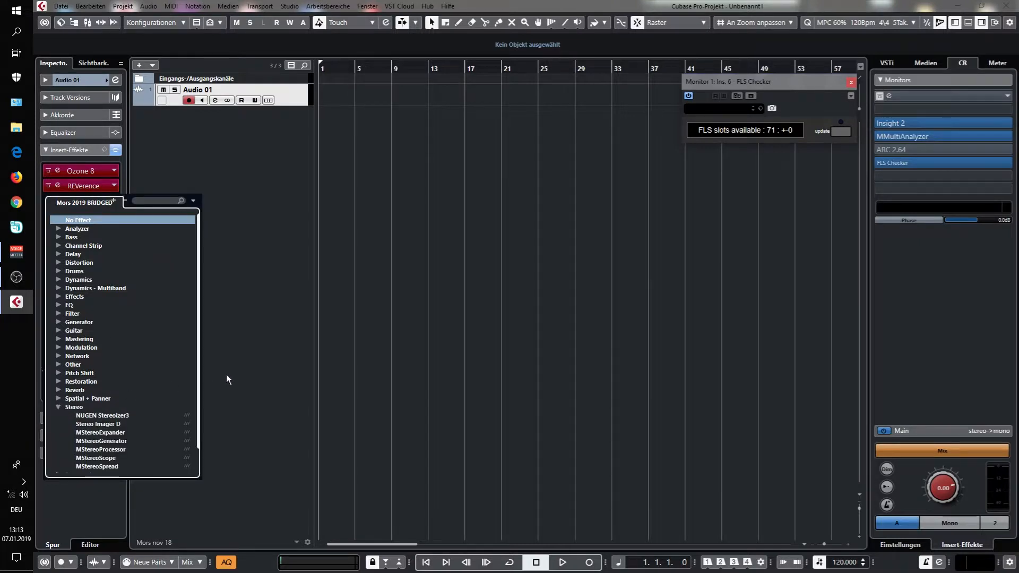
left_click(59, 407)
left_click(59, 397)
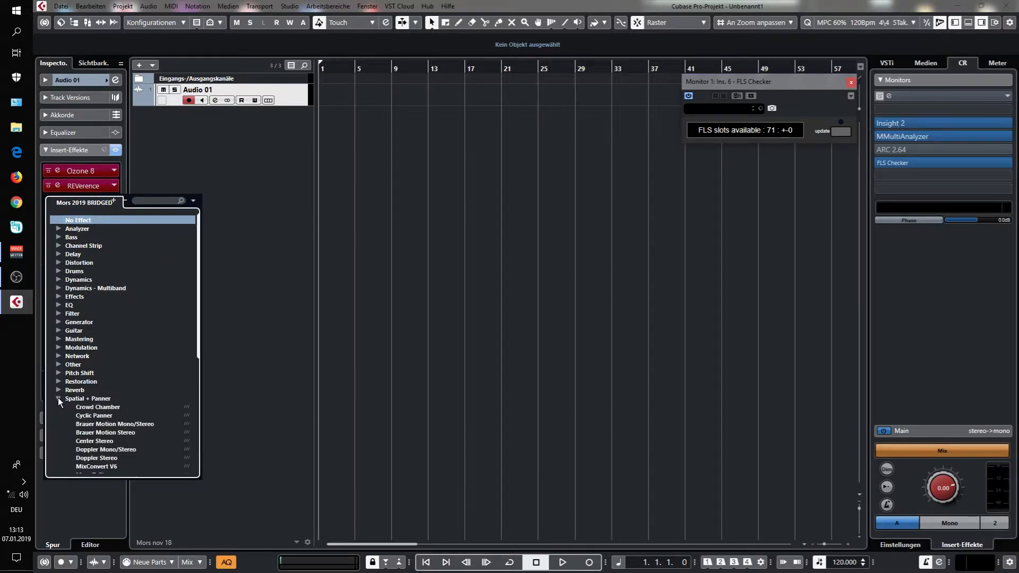
left_click(59, 397)
left_click(58, 391)
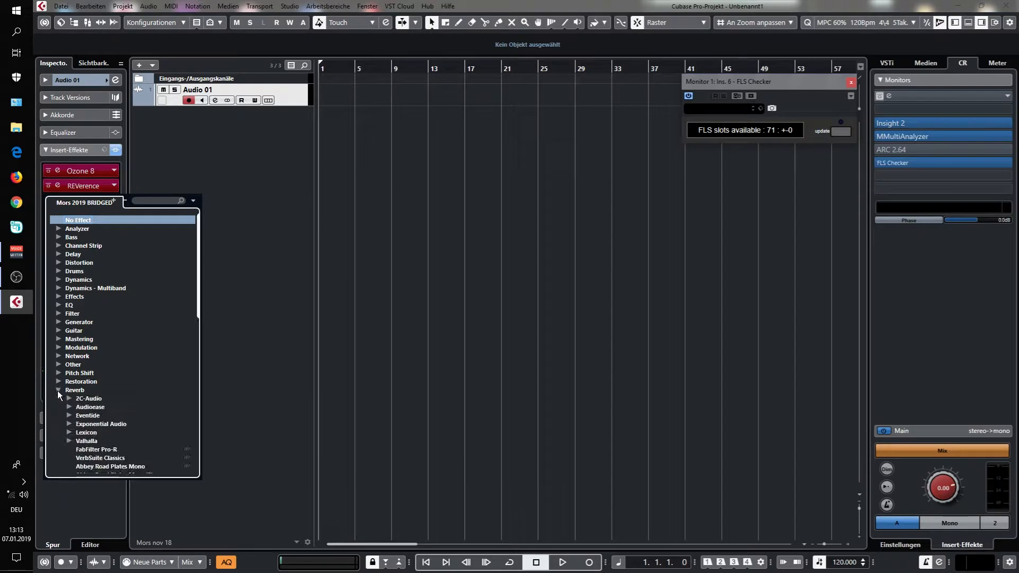
left_click(57, 391)
left_click(58, 373)
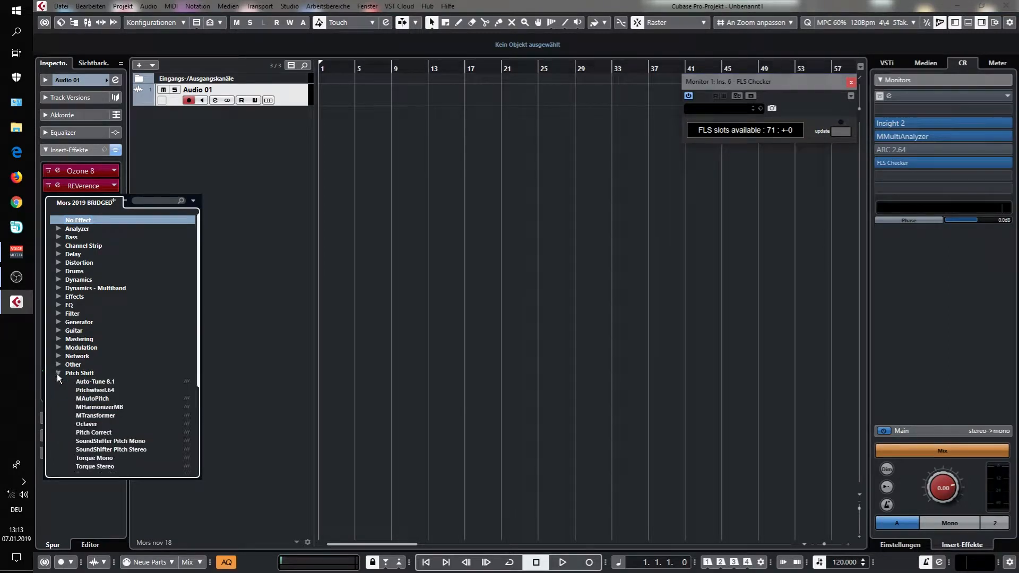
scroll(129, 402, "down", 2)
scroll(128, 401, "down", 2)
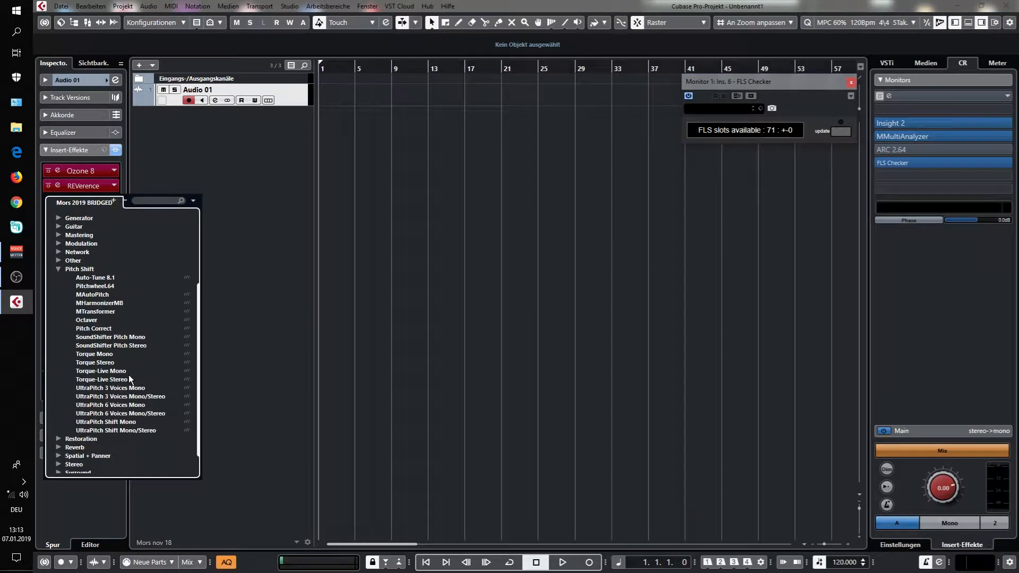
left_click(103, 362)
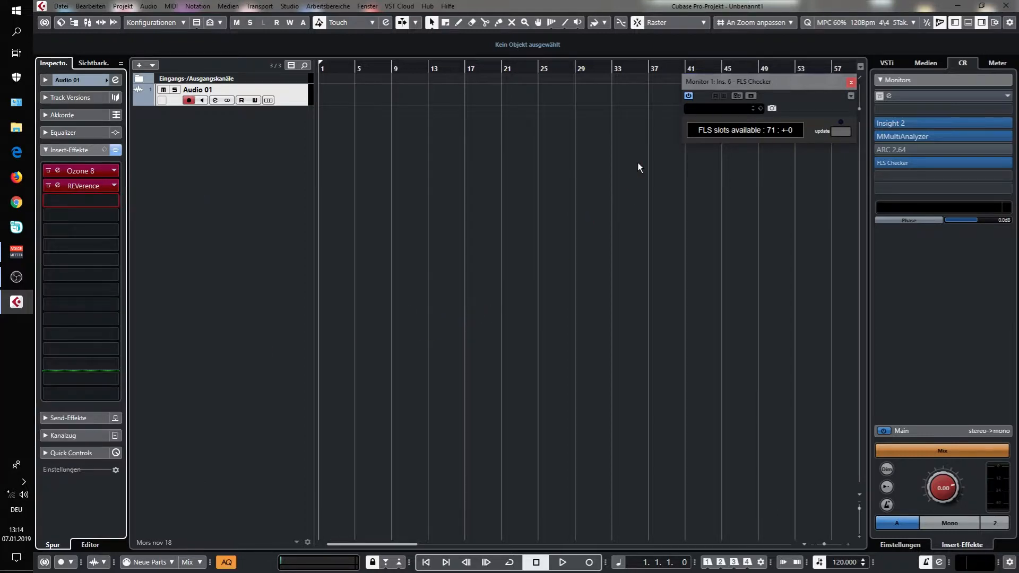
left_click_drag(609, 121, 575, 66)
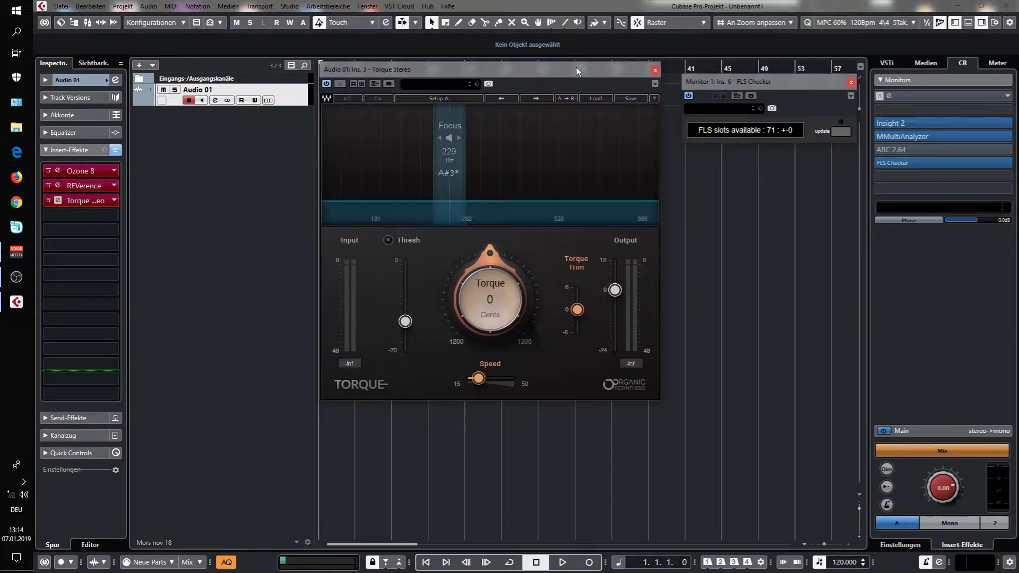
left_click(840, 132)
Load API-550A Stereo from the EQ category into the fourth insert slot of Audio 01 and refresh the FLS Checker count.
left_click(113, 212)
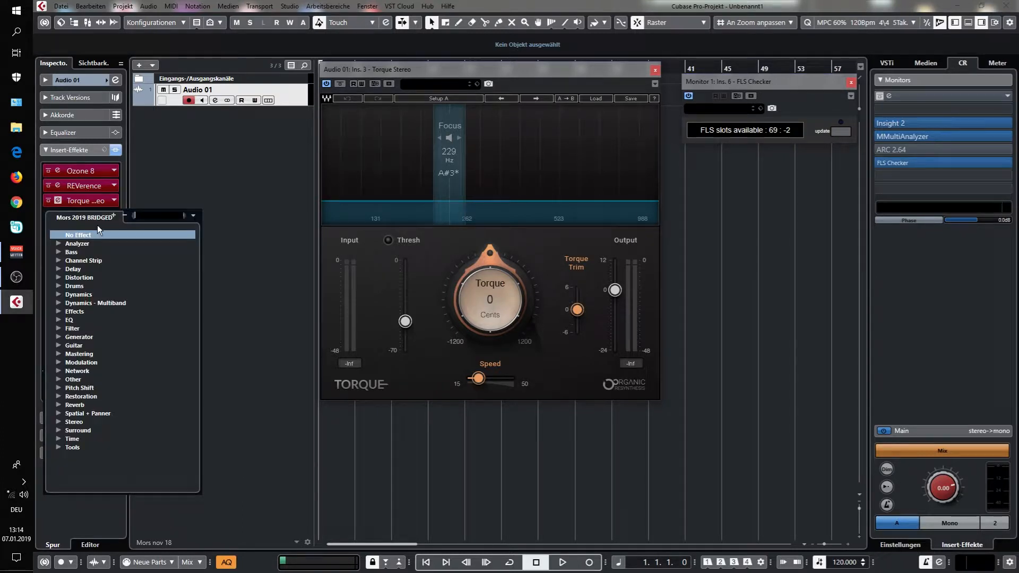
left_click(62, 320)
scroll(152, 334, "down", 4)
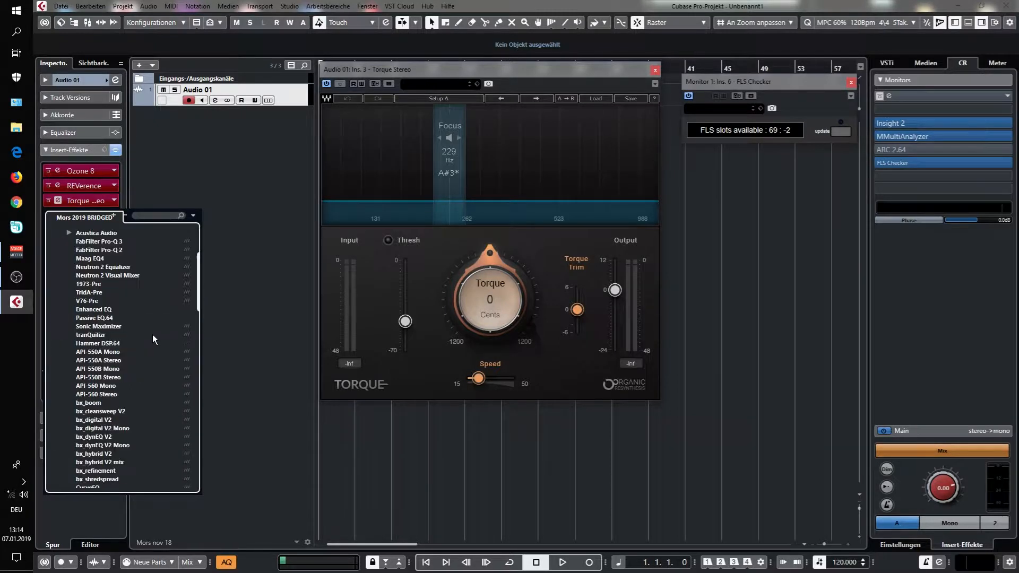
left_click(110, 360)
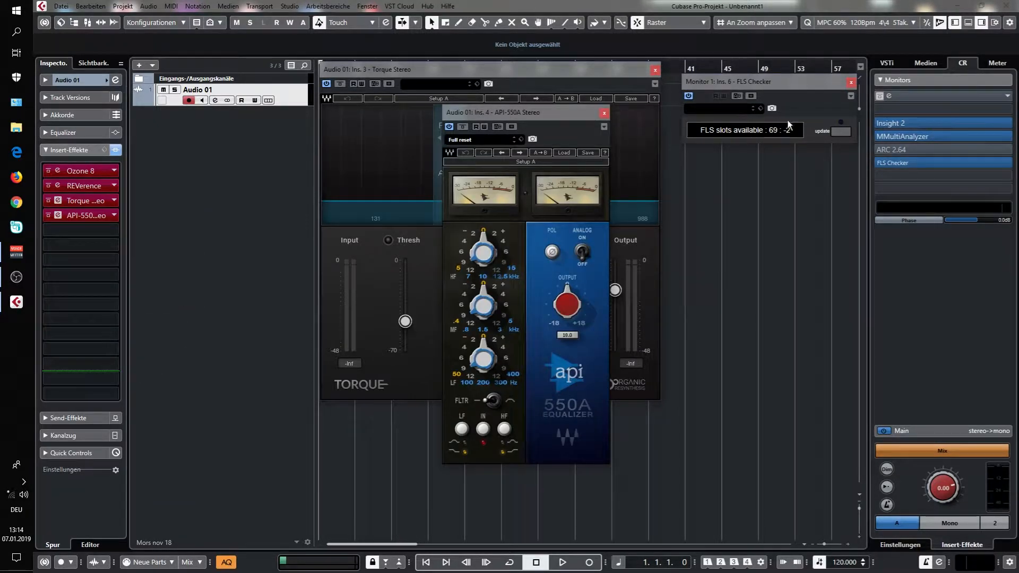
left_click(838, 135)
left_click_drag(588, 106, 629, 108)
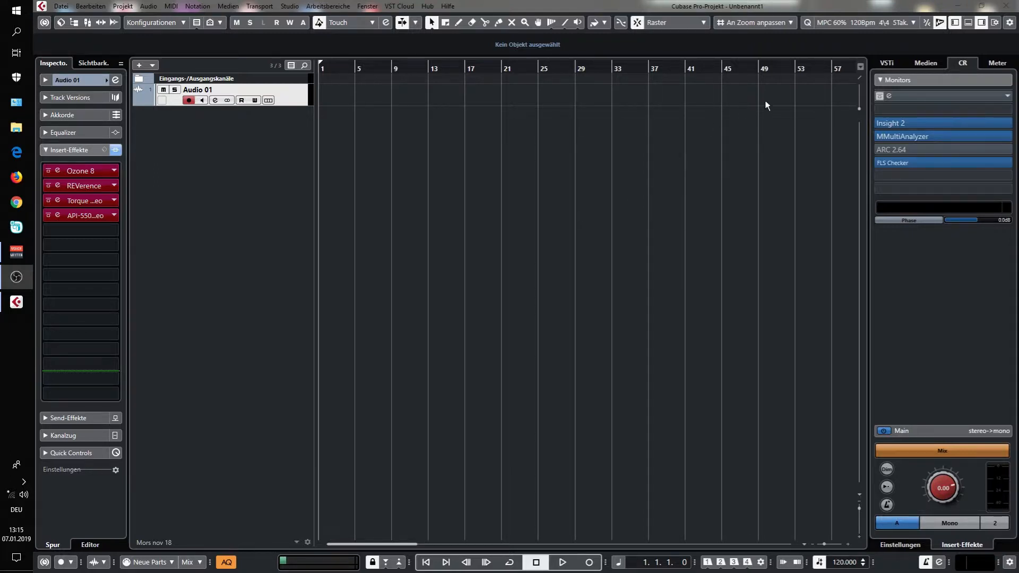
Close the project Unbenannt1.
left_click(1005, 5)
left_click(536, 308)
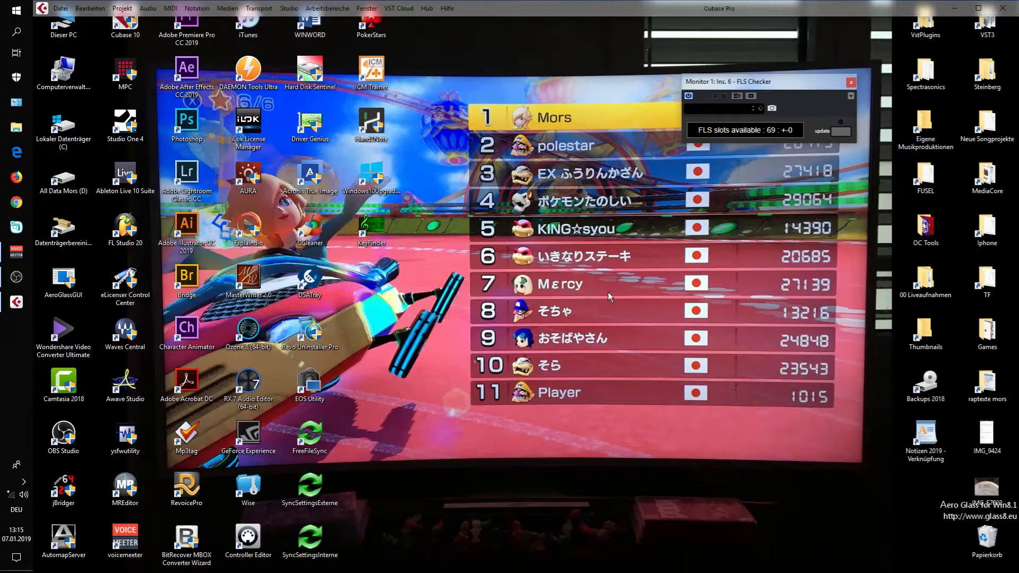
Close the FLS Checker window and open the Components folder inside the Cubase 10 program folder, reached from its desktop shortcut.
left_click(851, 83)
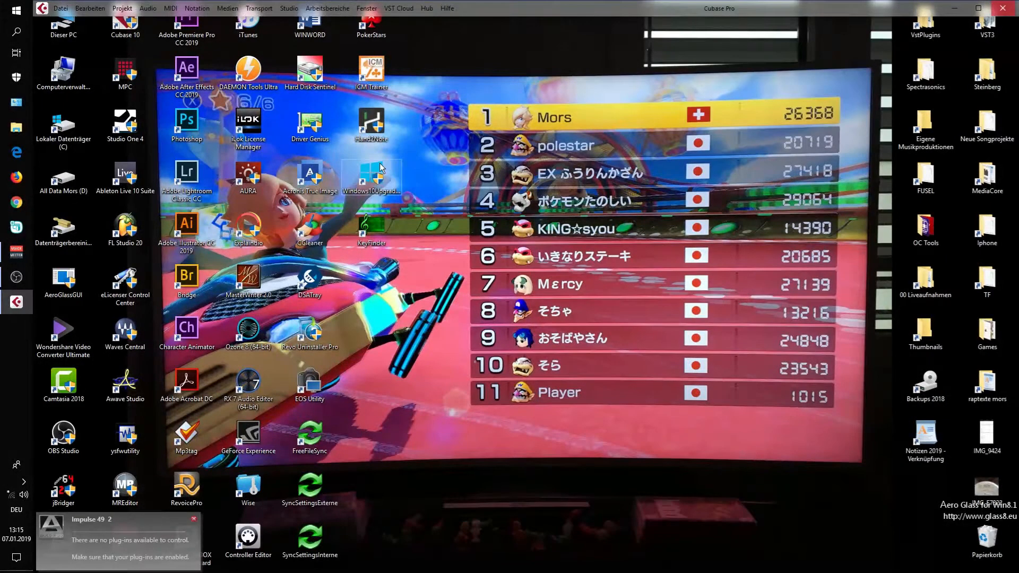
right_click(129, 19)
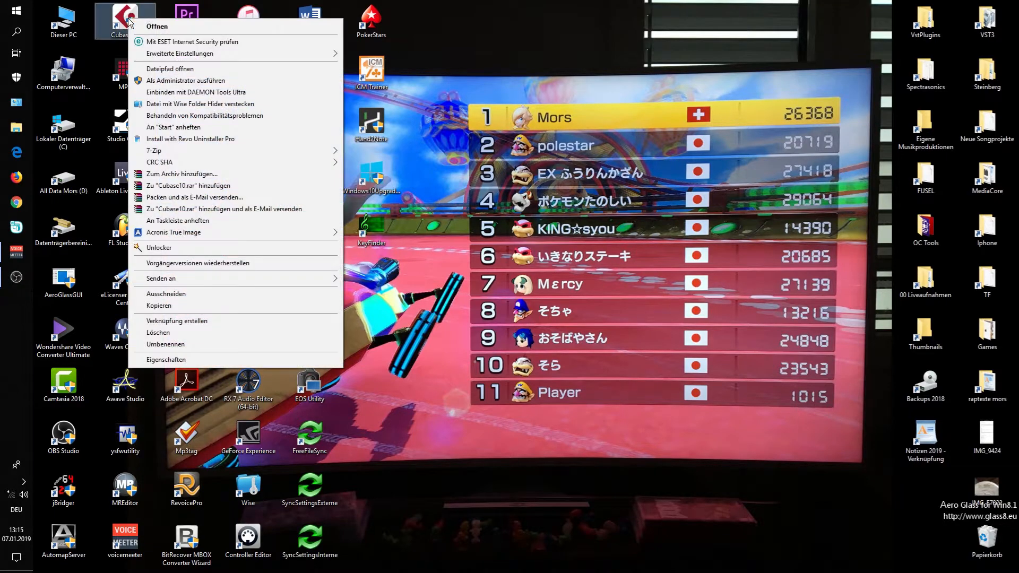
left_click(192, 69)
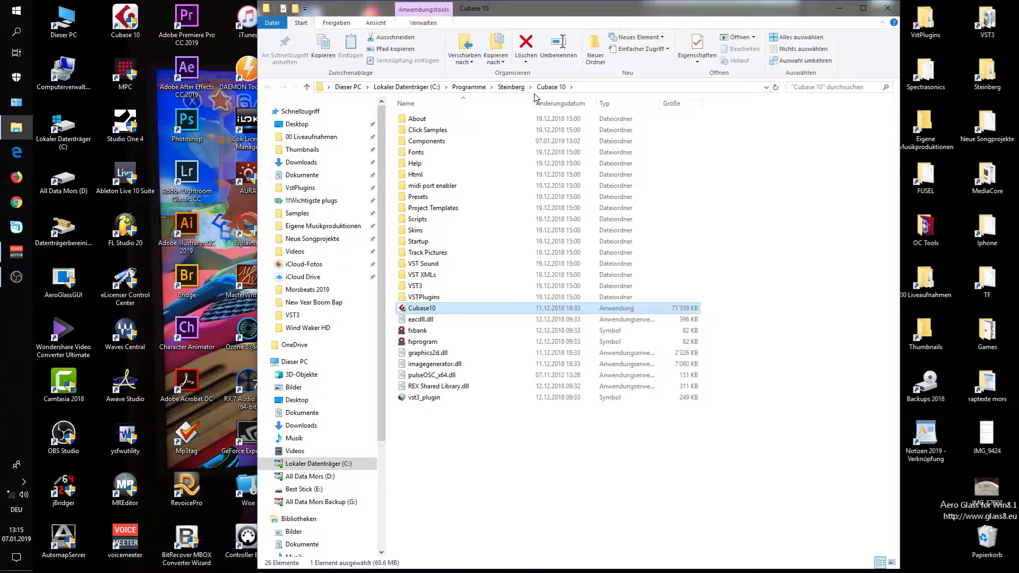
double_click(434, 143)
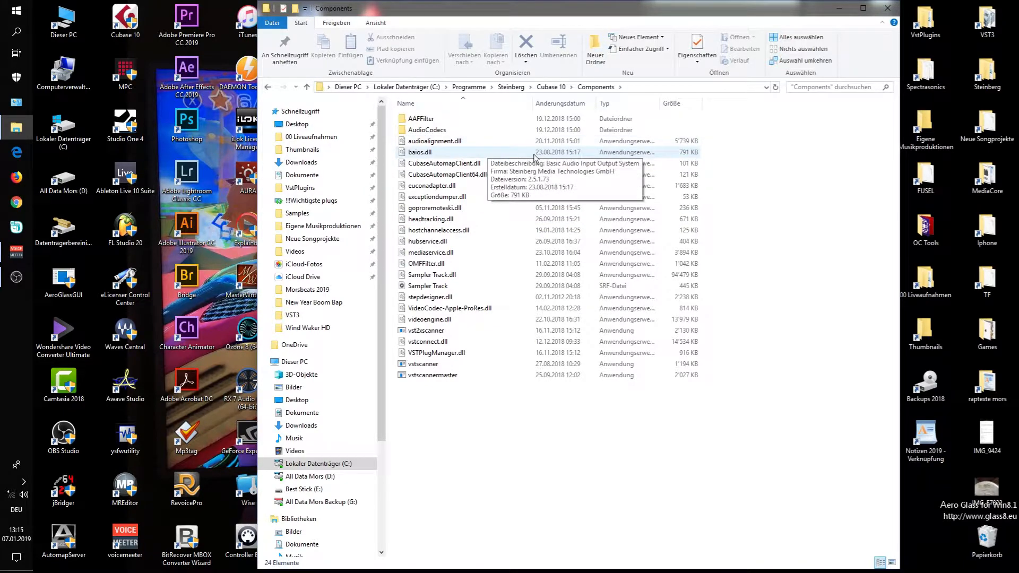
Rename euconadapter.dll in the Components folder to euconadapter.dll_ and grant the administrator permission.
left_click(448, 189)
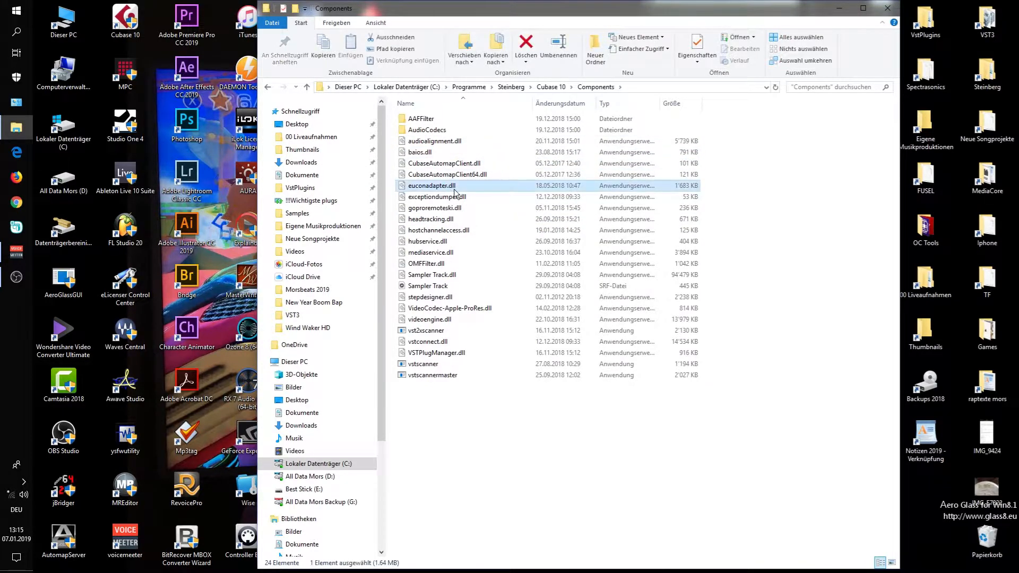
left_click(458, 188)
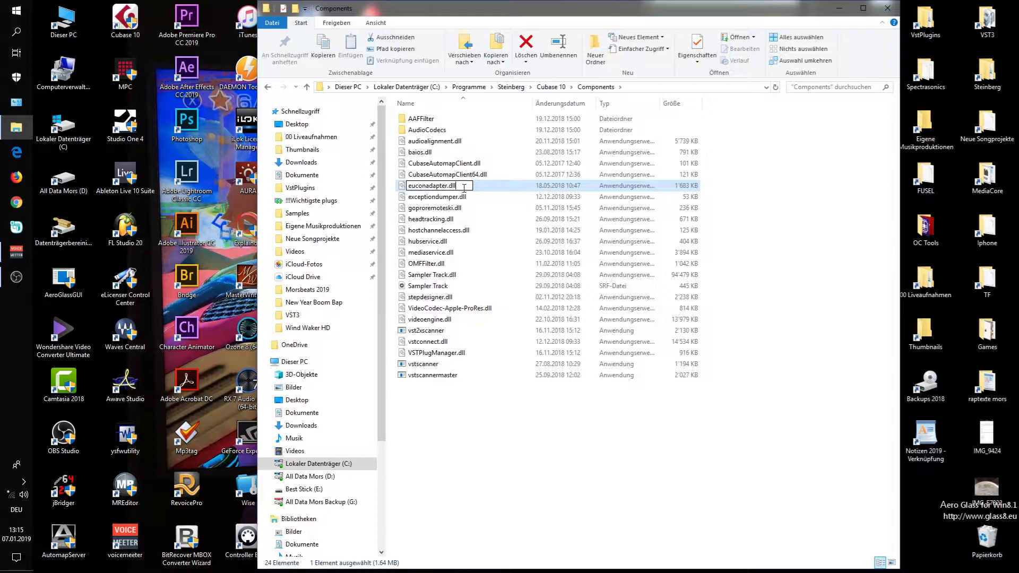
type("_")
key("Return")
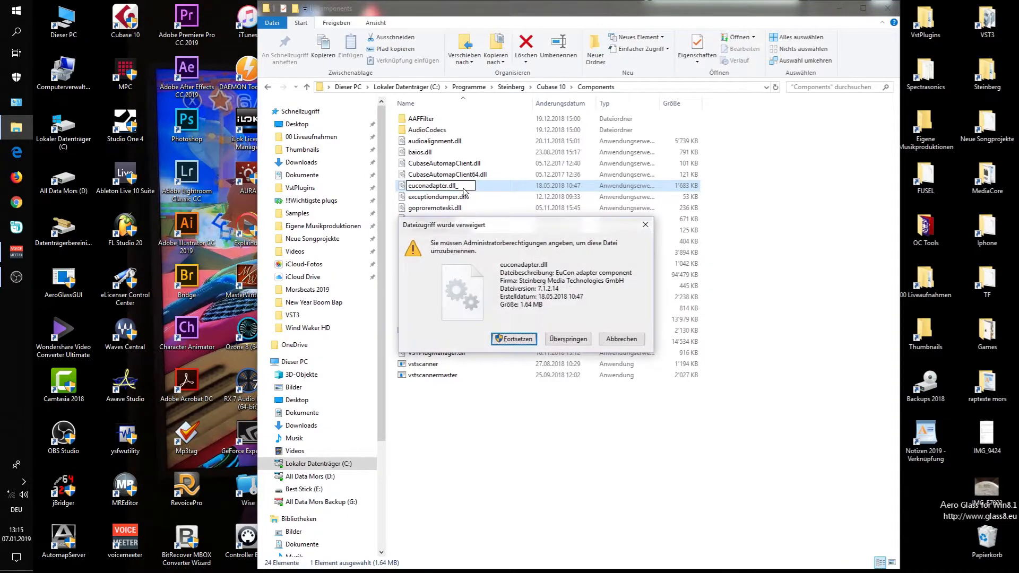
left_click(517, 339)
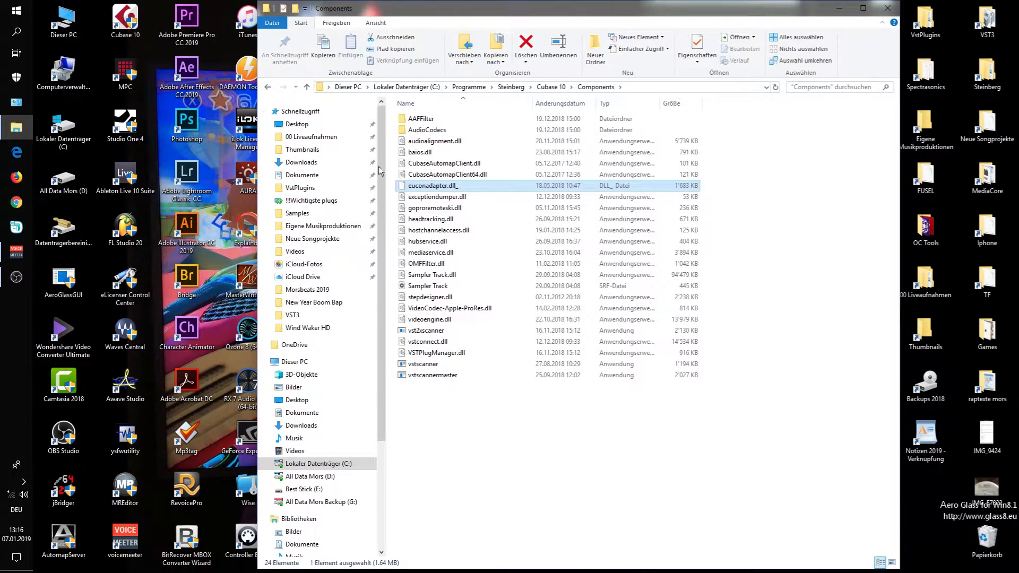
Rename euconadapter.dll_ back to euconadapter.dll, accepting the extension change and the administrator permission.
left_click(453, 187)
left_click(459, 186)
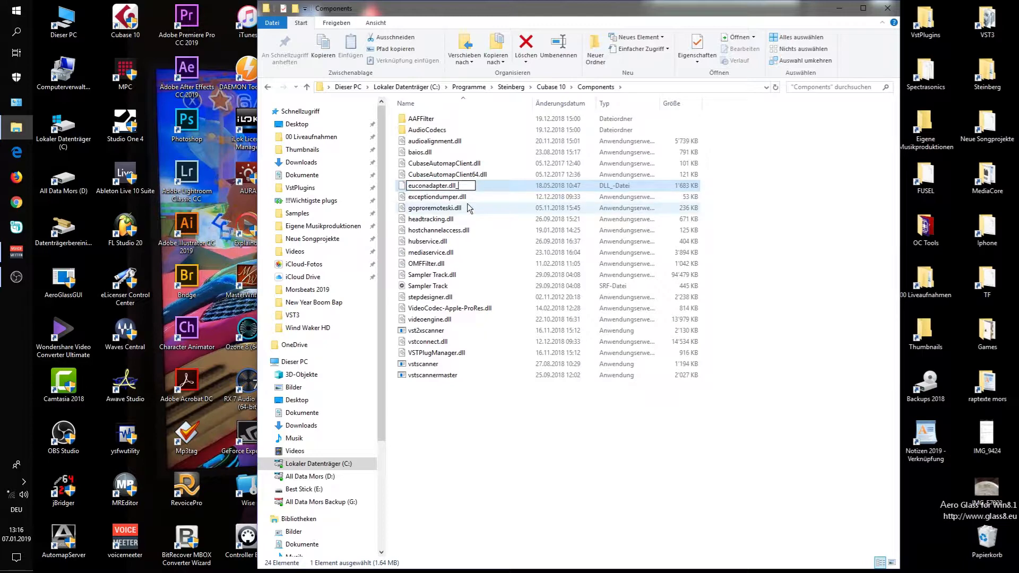
key("BackSpace")
key("Return")
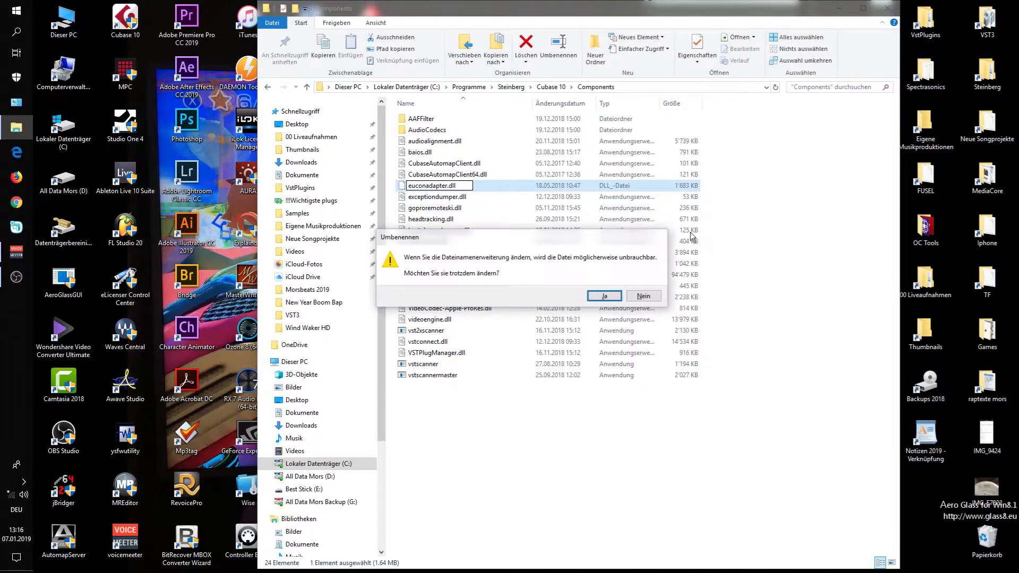
left_click(617, 295)
left_click(514, 339)
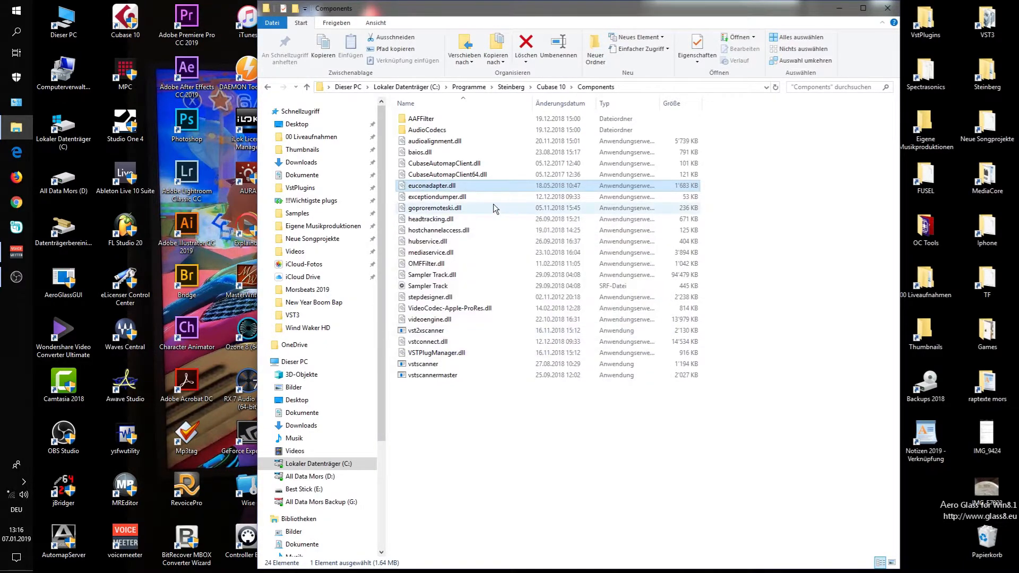
Disable the EuCon adapter component again by renaming euconadapter.dll to euconadapter.dll_ with administrator permission.
left_click(457, 187)
left_click(465, 187)
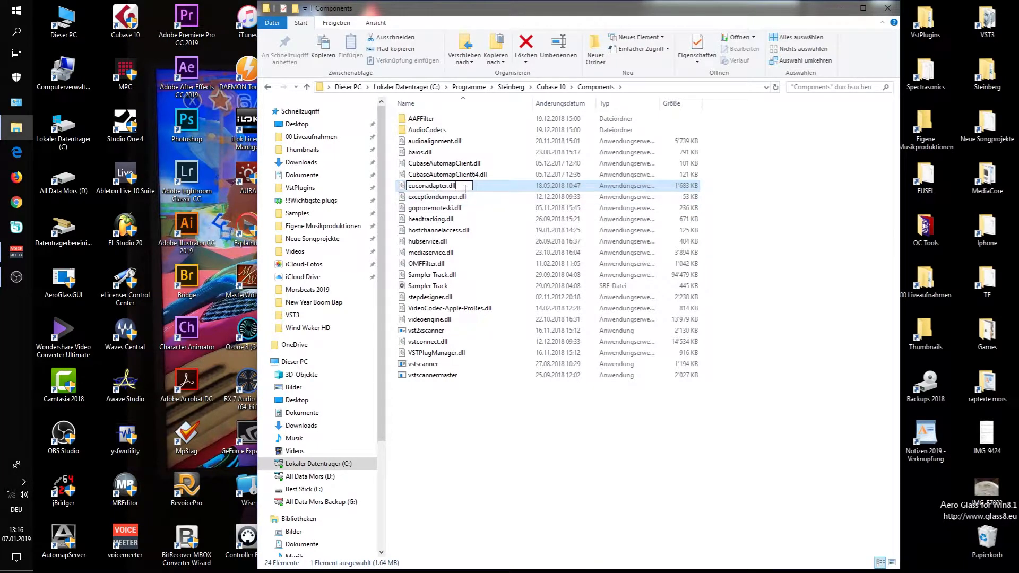
type("_")
key("Return")
left_click(514, 337)
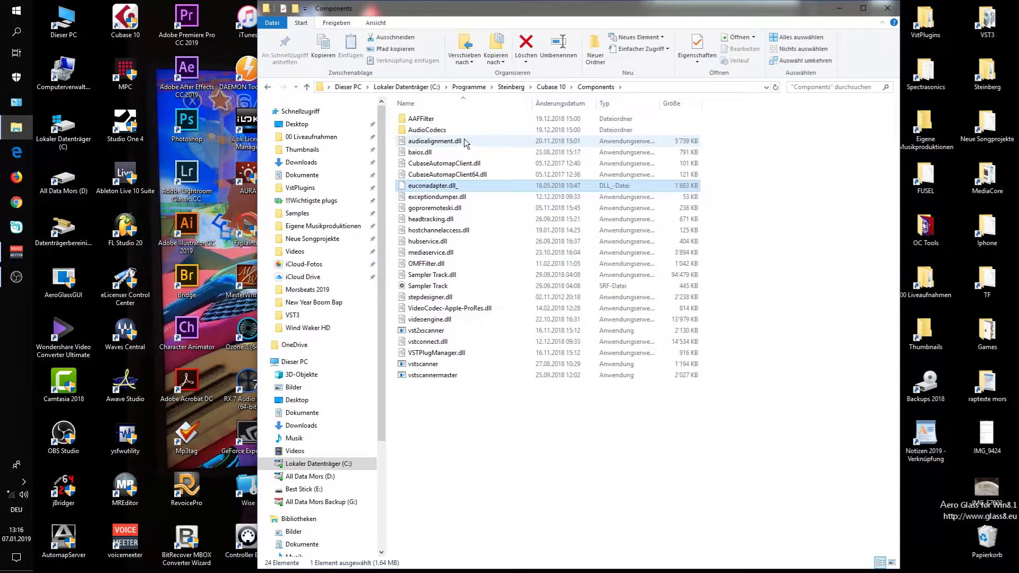
Rename hubservice.dll in the Components folder to hubservice.dll_ and grant the administrator permission.
left_click(442, 242)
left_click(451, 242)
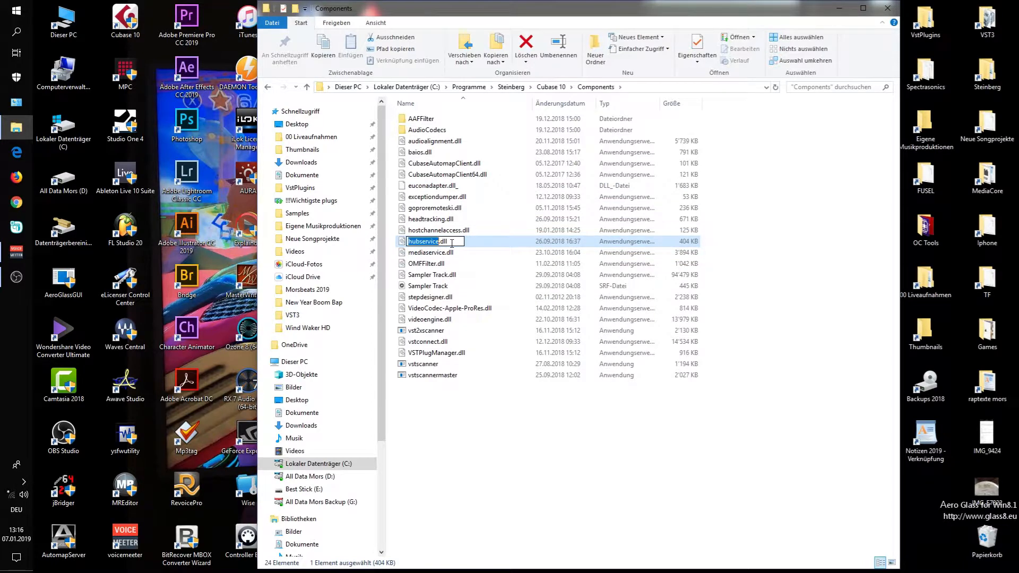
left_click(451, 242)
type("_")
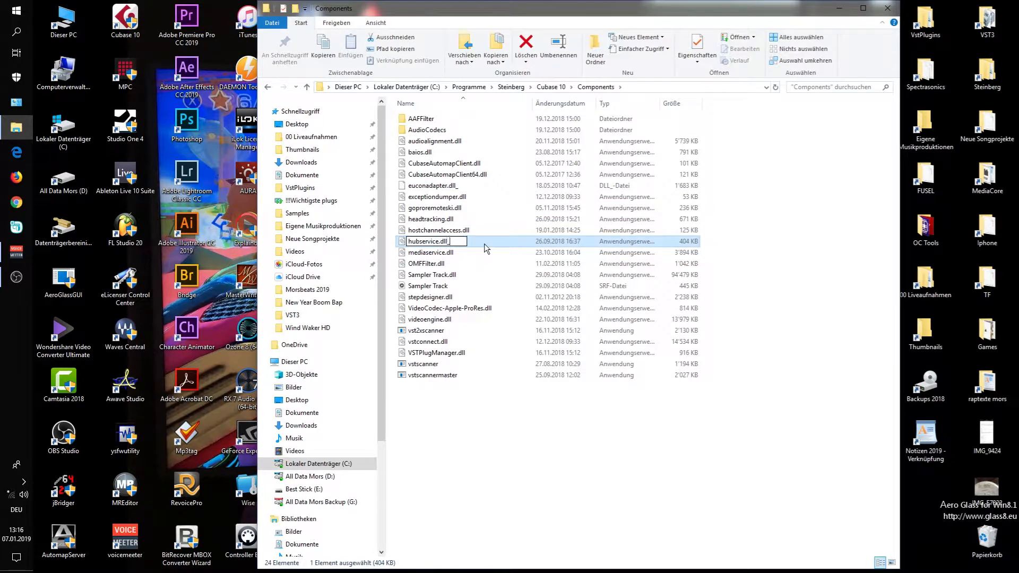
key("Return")
left_click(514, 338)
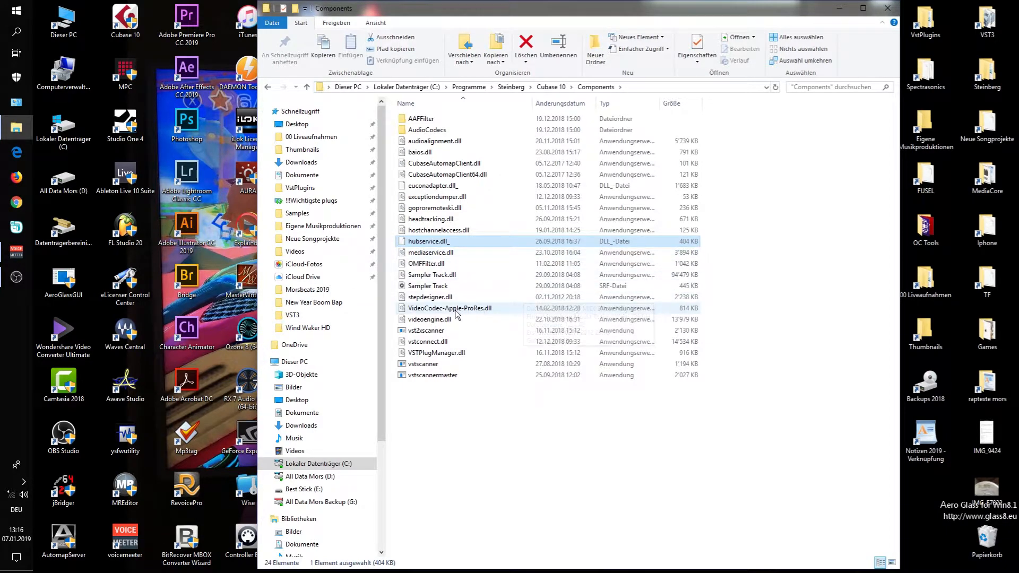
Rename VideoCodec-Apple-ProRes.dll to VideoCodec-Apple-ProRes.dll_ and grant the administrator permission.
left_click(444, 312)
key("F2")
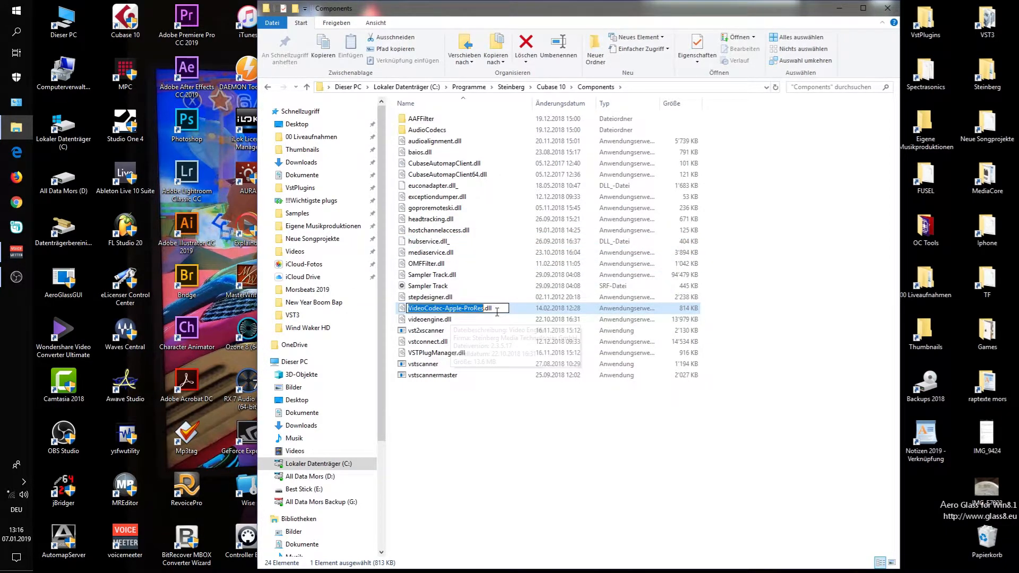
left_click(507, 309)
type("_")
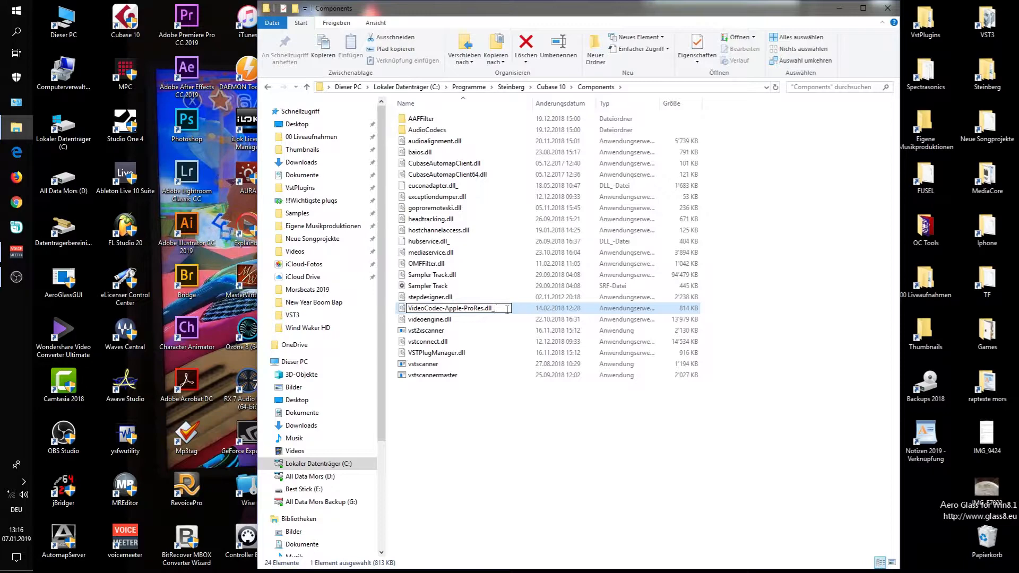
key("Return")
left_click(513, 344)
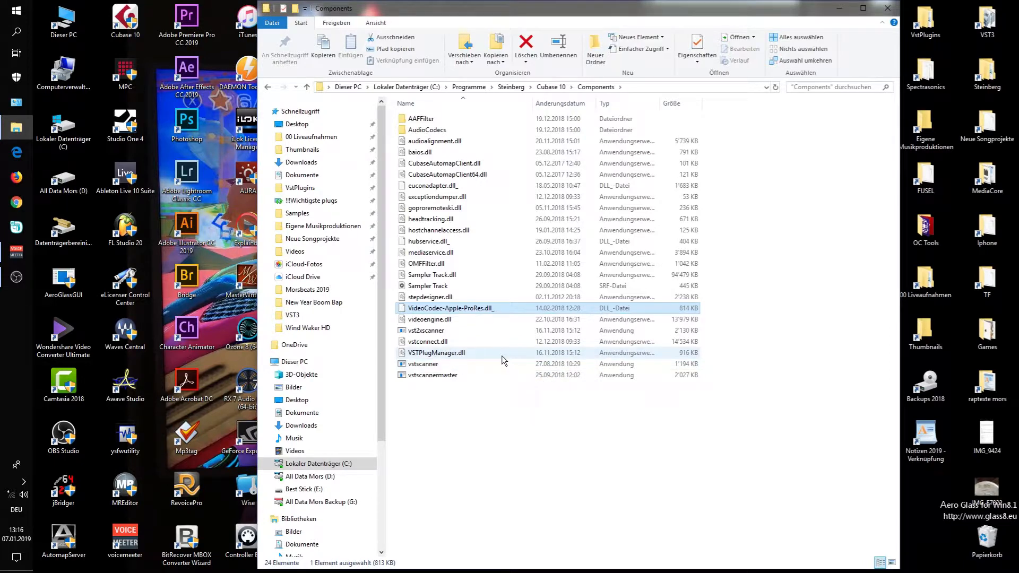
Rename OMFFilter.dll in the Components folder to OMFFilter.dll_ and grant the administrator permission.
left_click(437, 265)
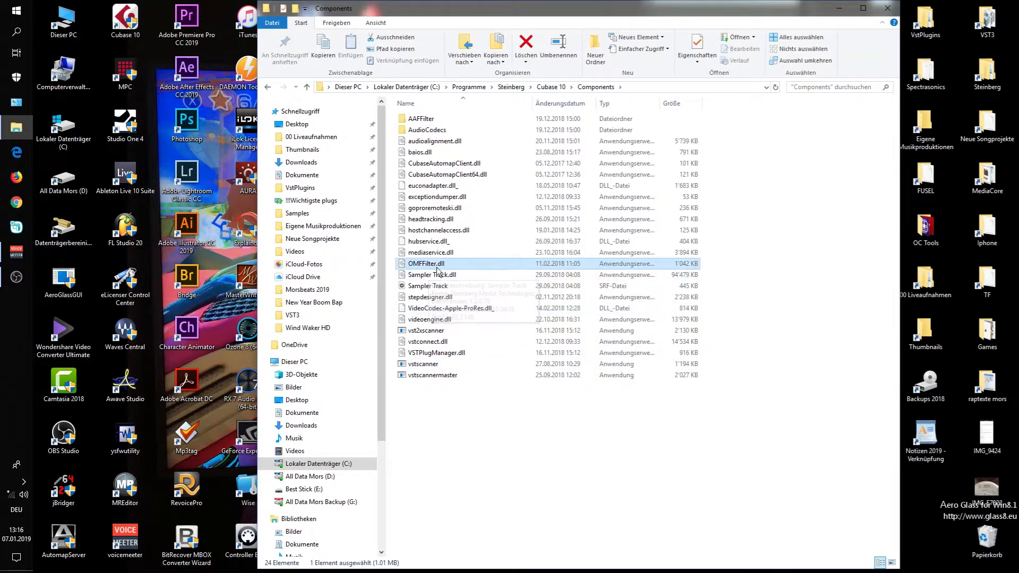
key("F2")
left_click(454, 264)
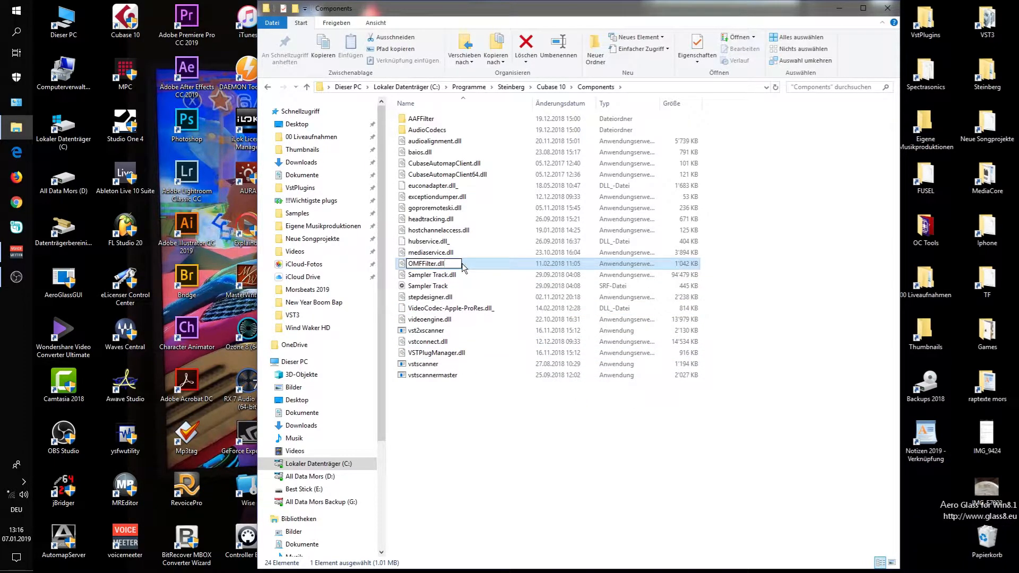
type("_")
key("Return")
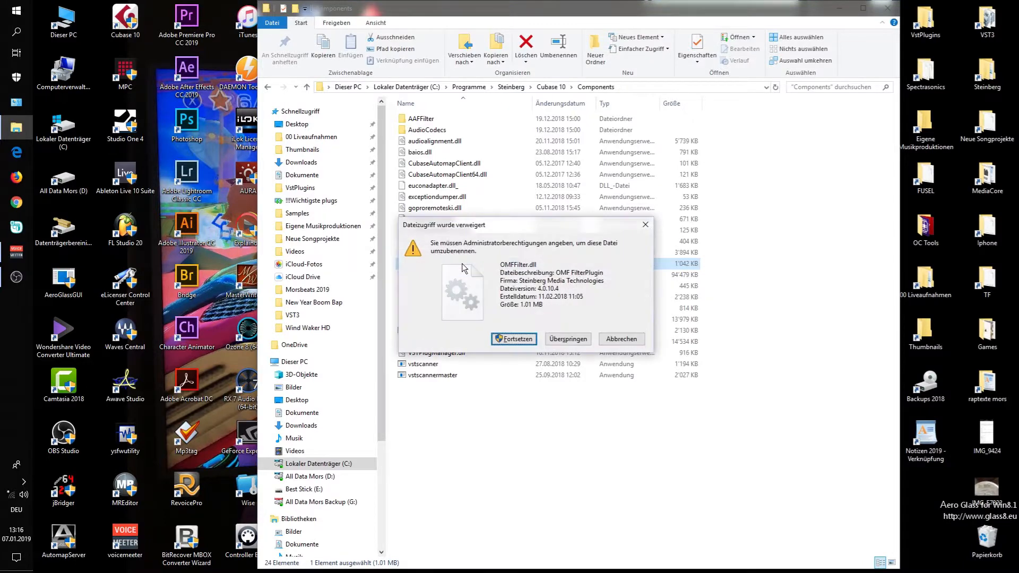
left_click(528, 341)
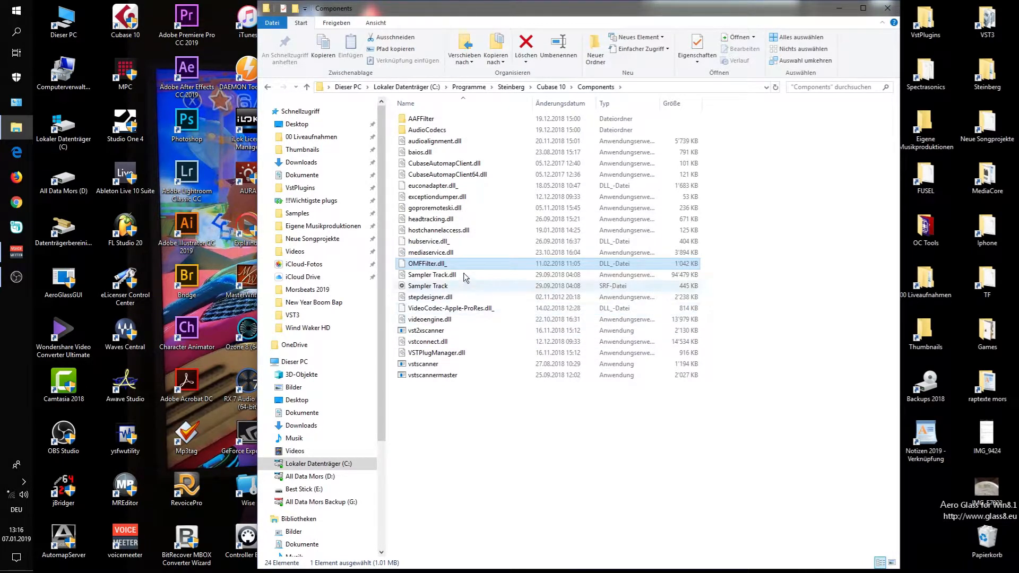
Rename videoengine.dll to videoengine.dll_ with administrator permission and close the Components folder window.
mouse_move(476, 265)
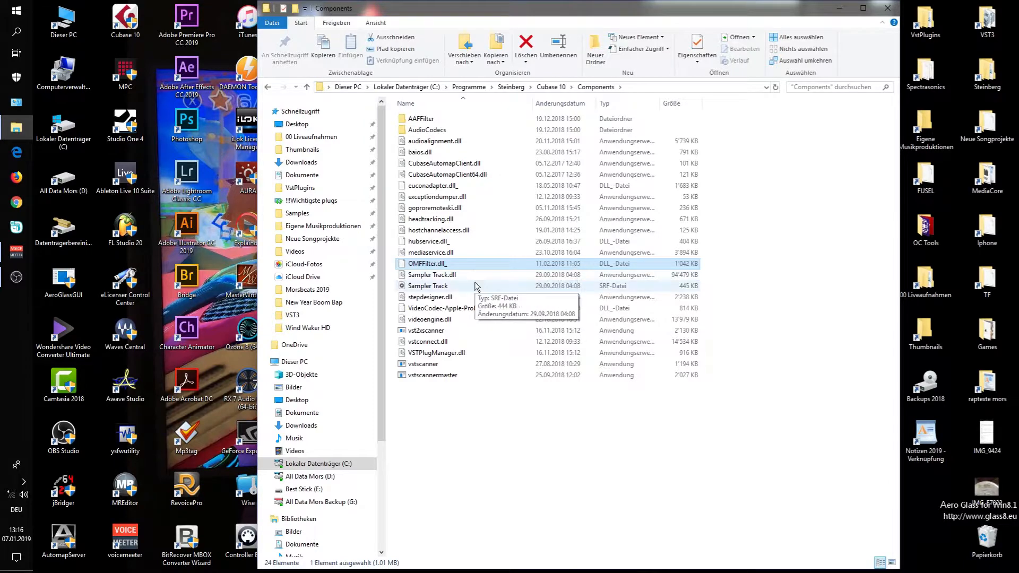
mouse_move(460, 228)
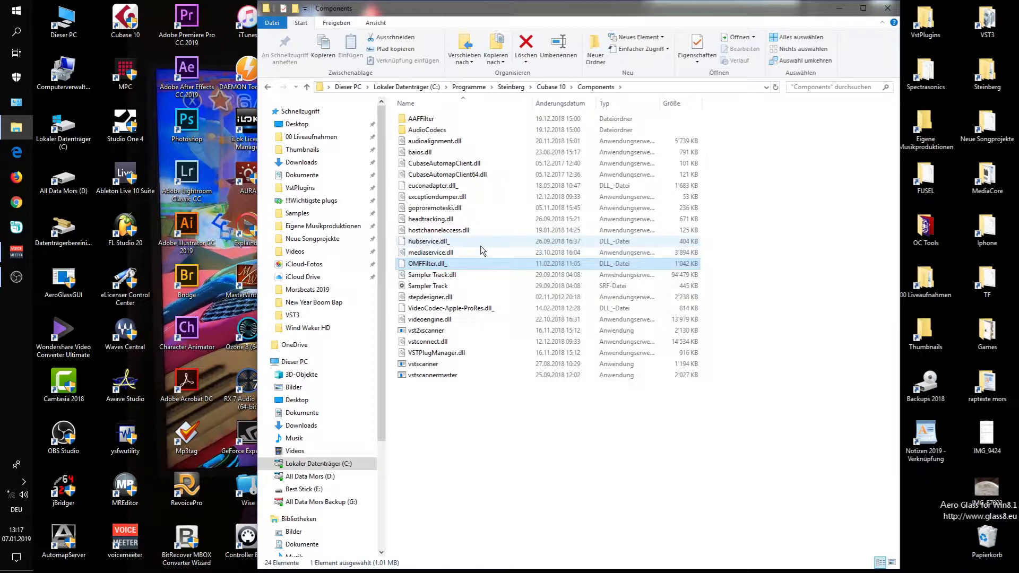
left_click(452, 320)
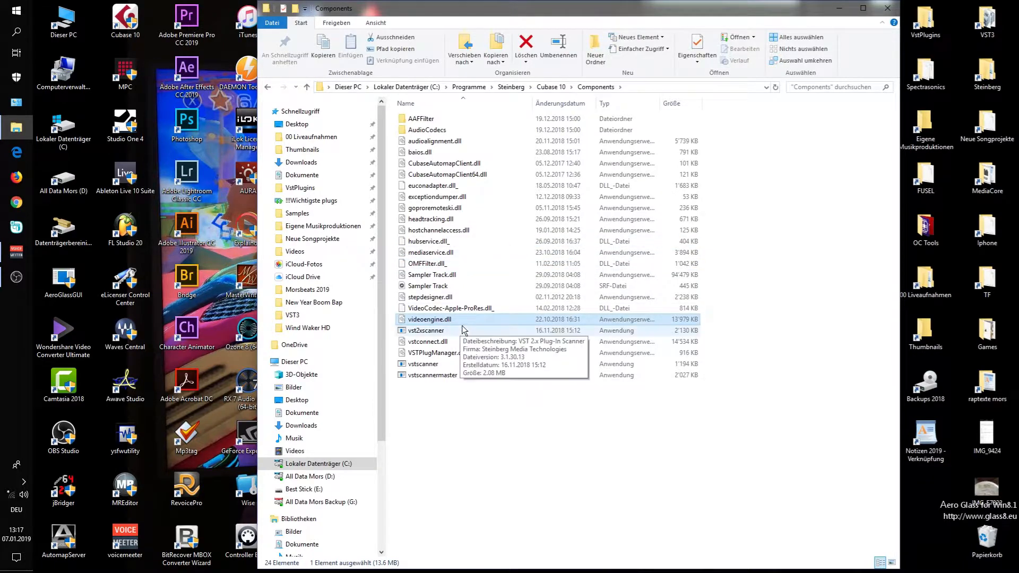
key("F2")
left_click(462, 320)
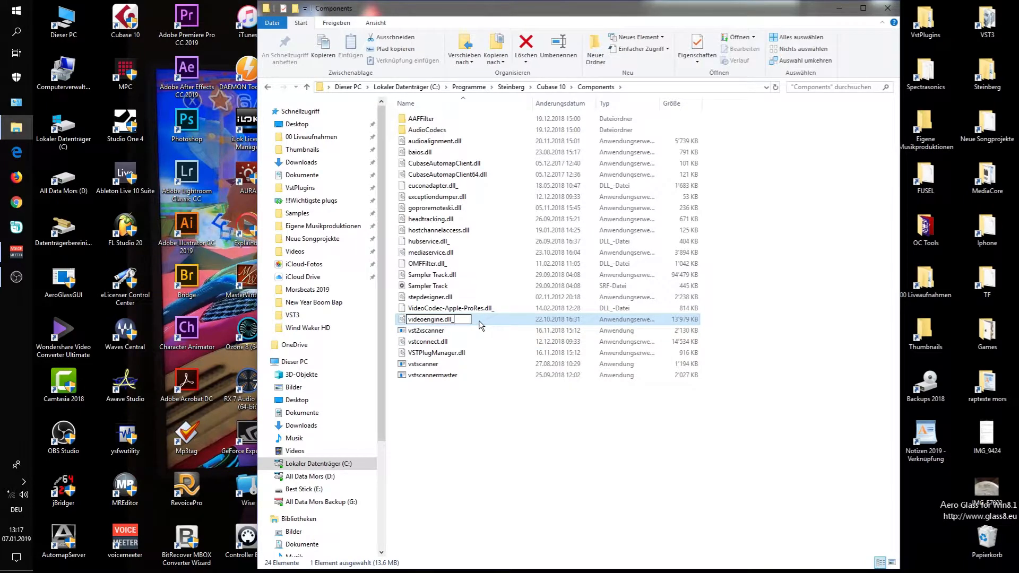
key("Return")
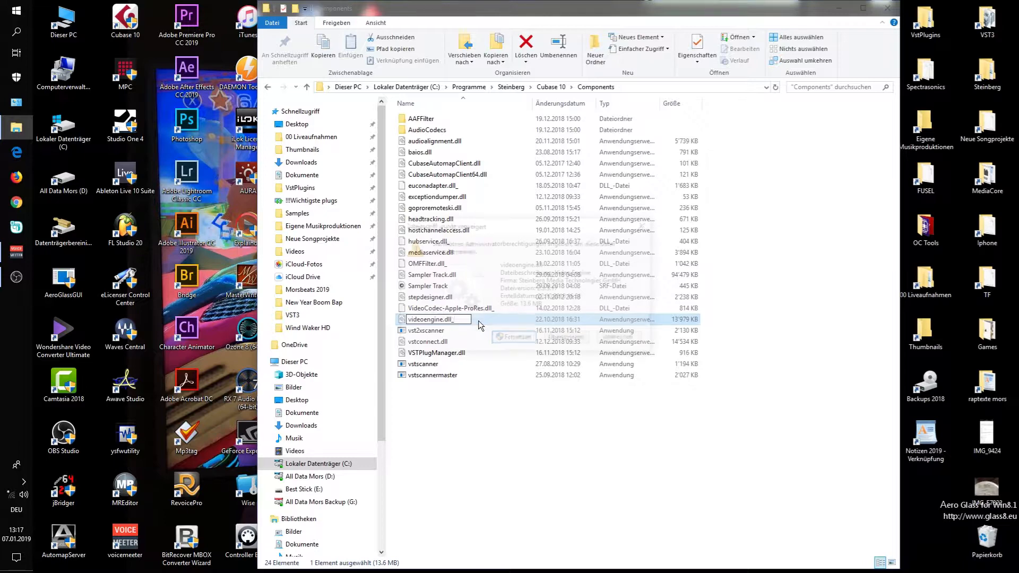
left_click(526, 341)
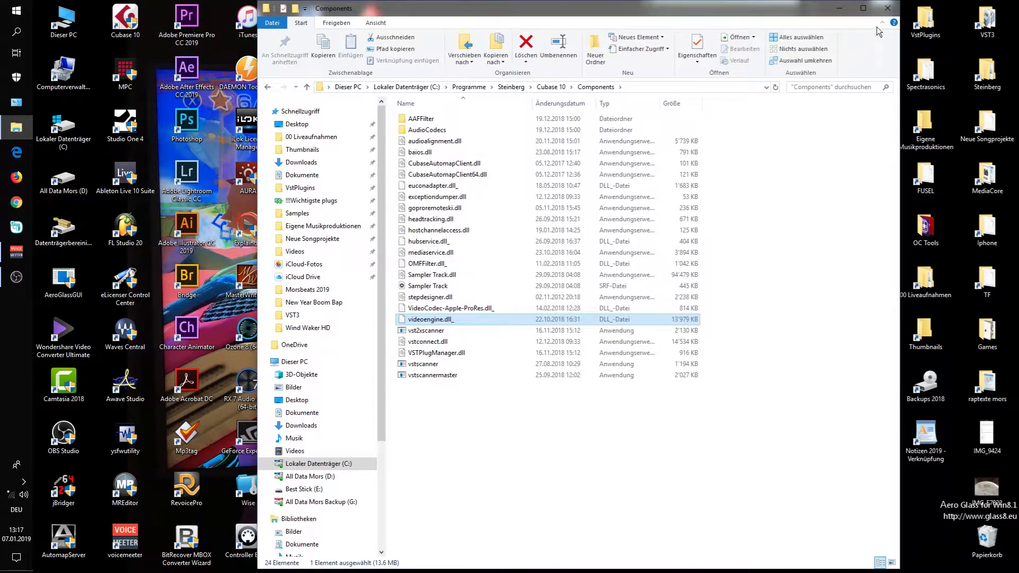
left_click(887, 9)
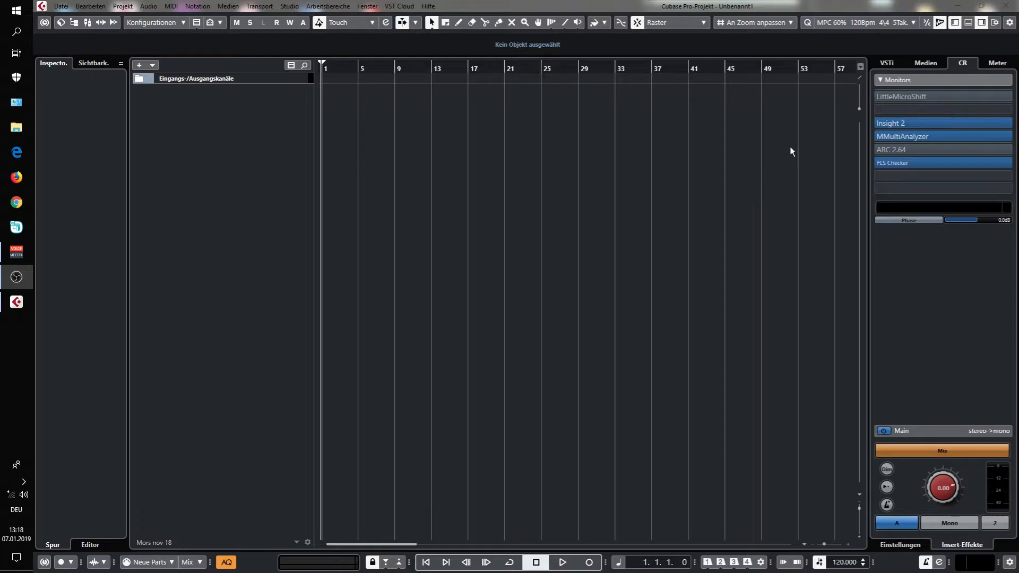
Minimize Cubase, launch jBridger from the desktop and place its window beside the opened VstPlugins folder.
left_click(944, 7)
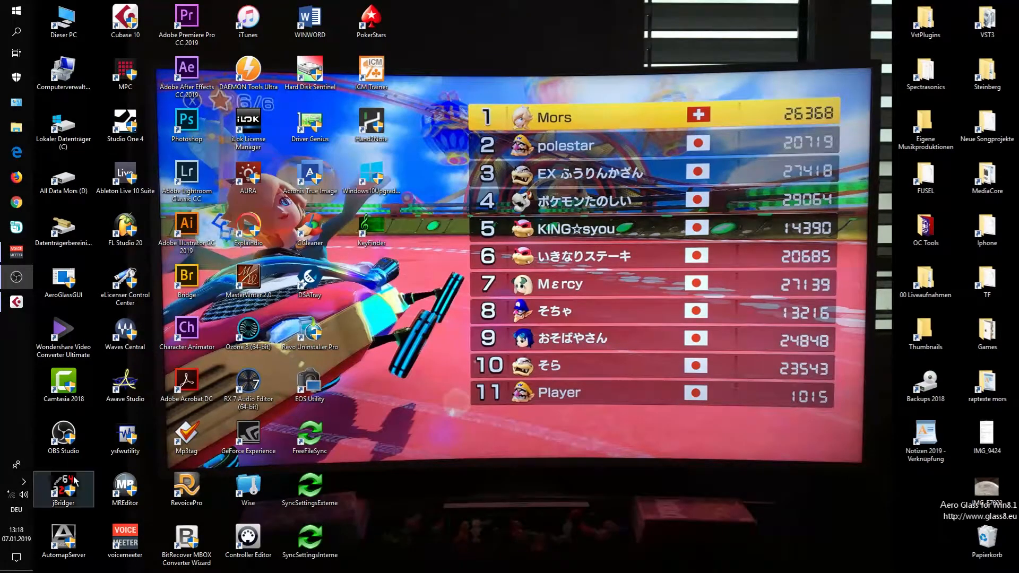
double_click(66, 483)
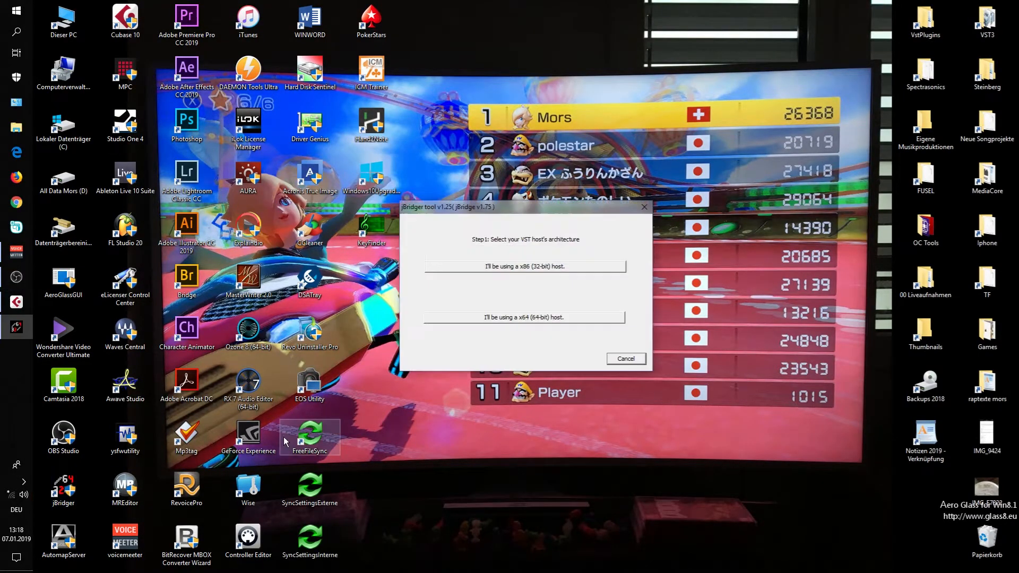
left_click_drag(522, 207, 550, 208)
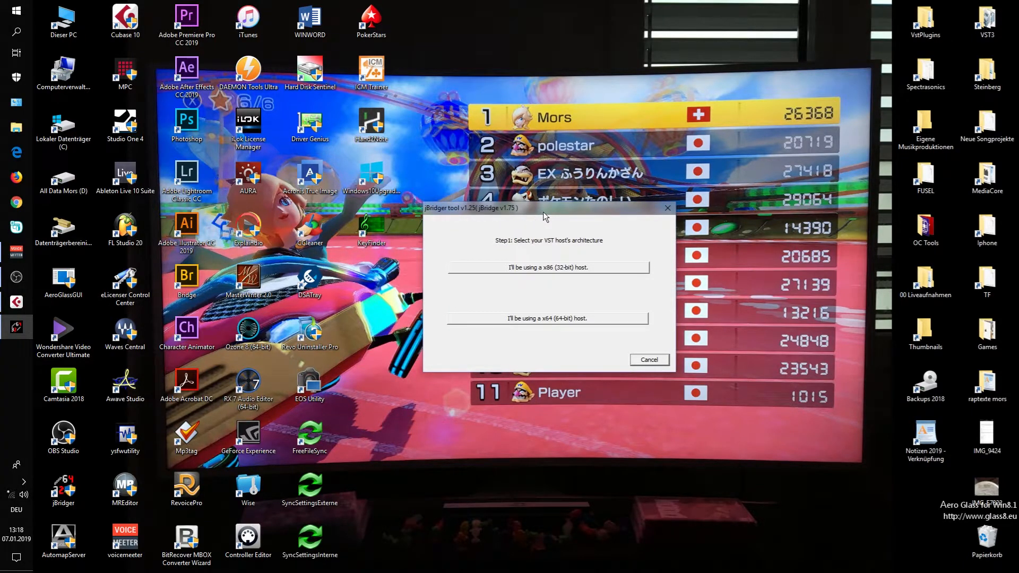
double_click(925, 20)
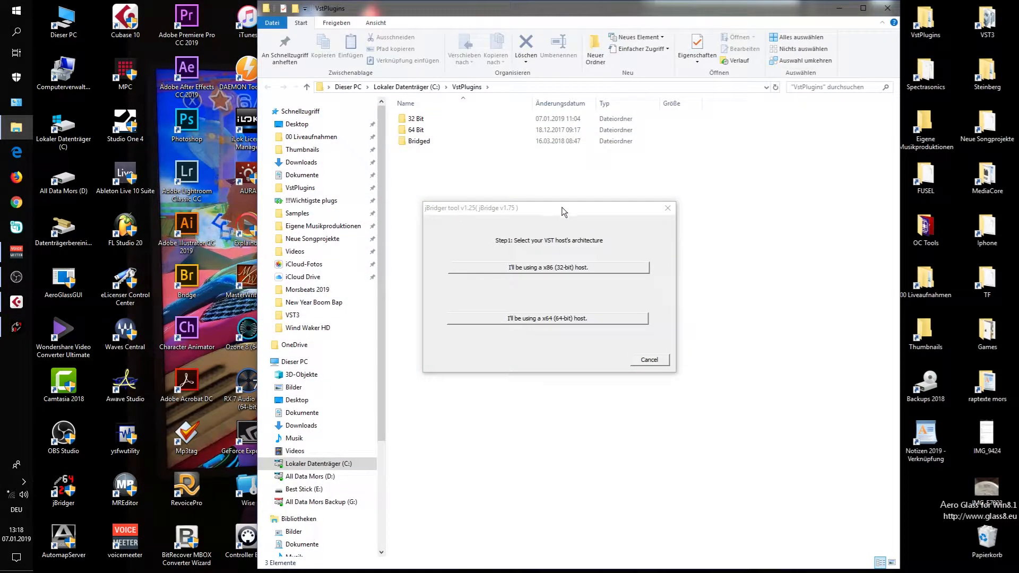
left_click_drag(589, 210, 205, 115)
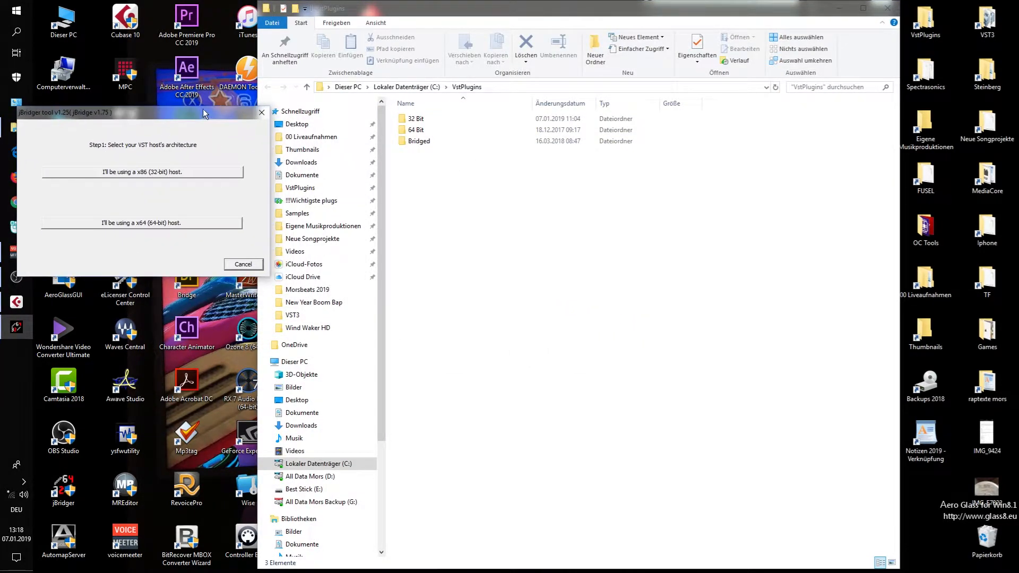
Examine the contents of the 32 Bit folder and the Effects, Reverbs and Synths subfolders of the 64 Bit folder in VstPlugins.
left_click_drag(561, 18, 578, 18)
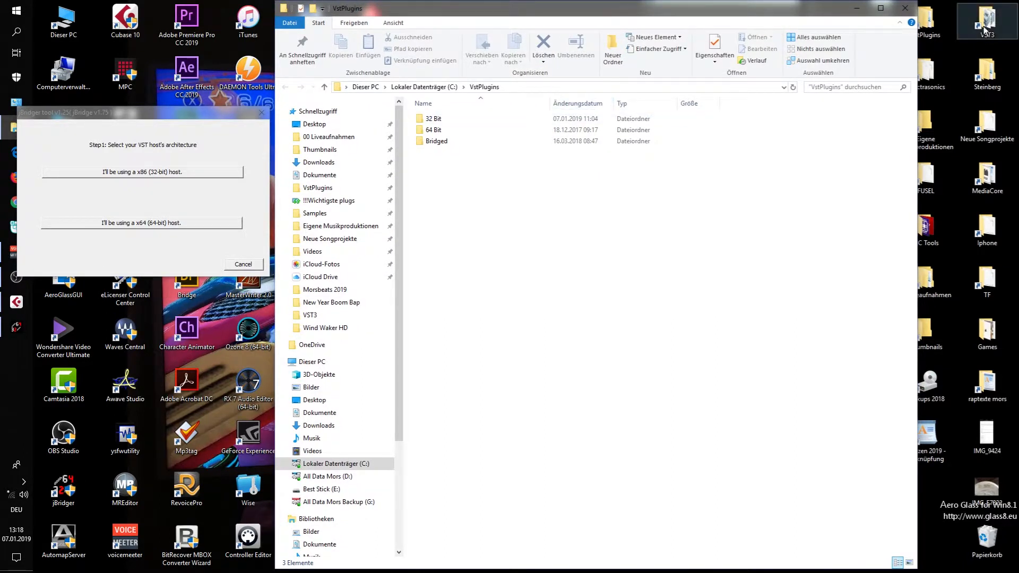
double_click(433, 119)
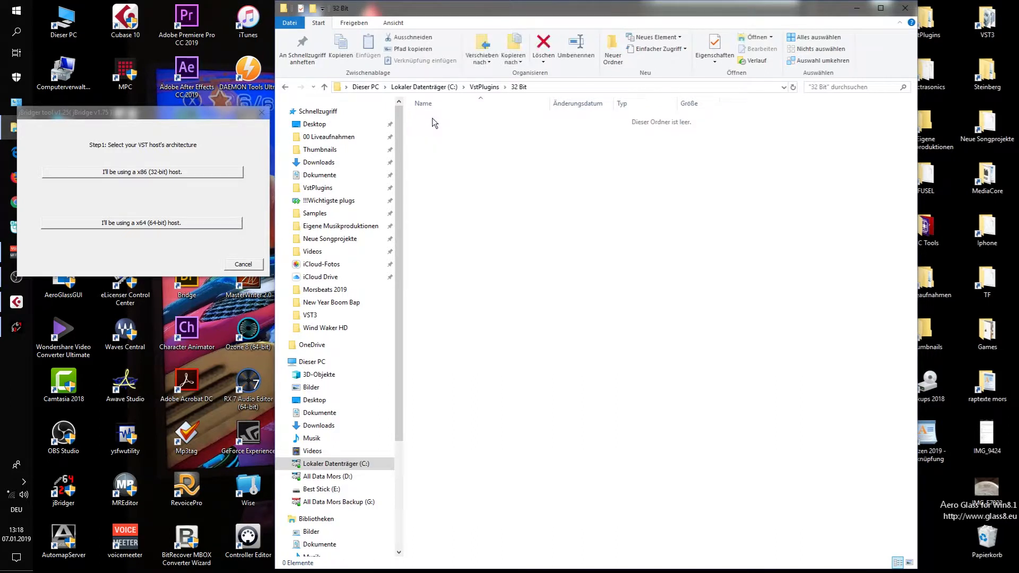
left_click(285, 87)
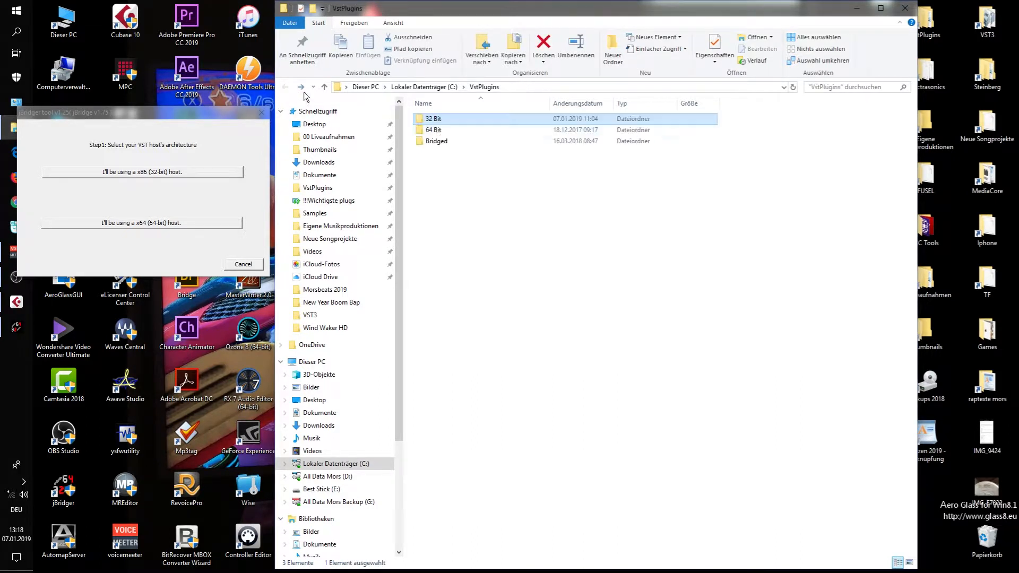
double_click(440, 132)
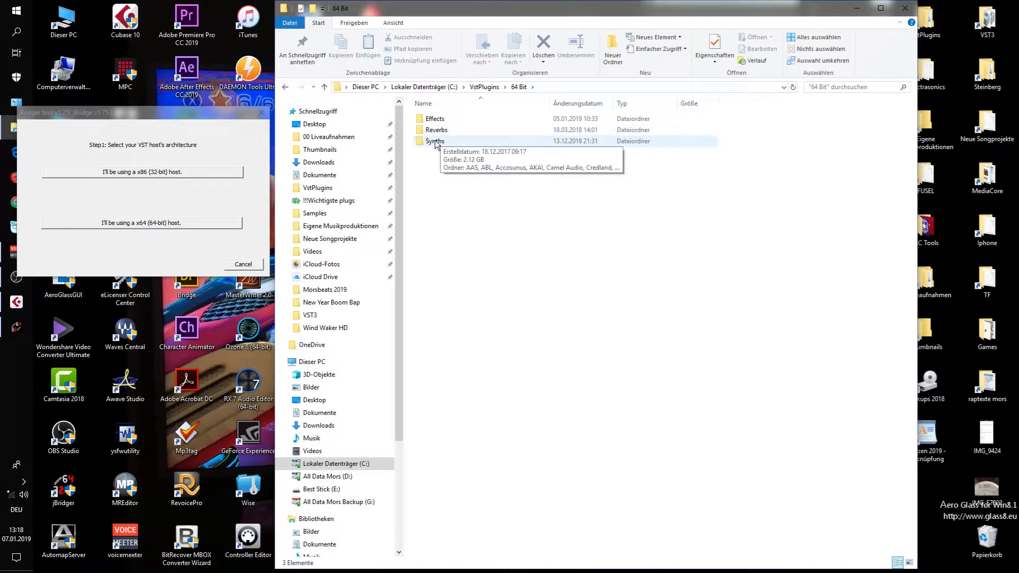
double_click(434, 119)
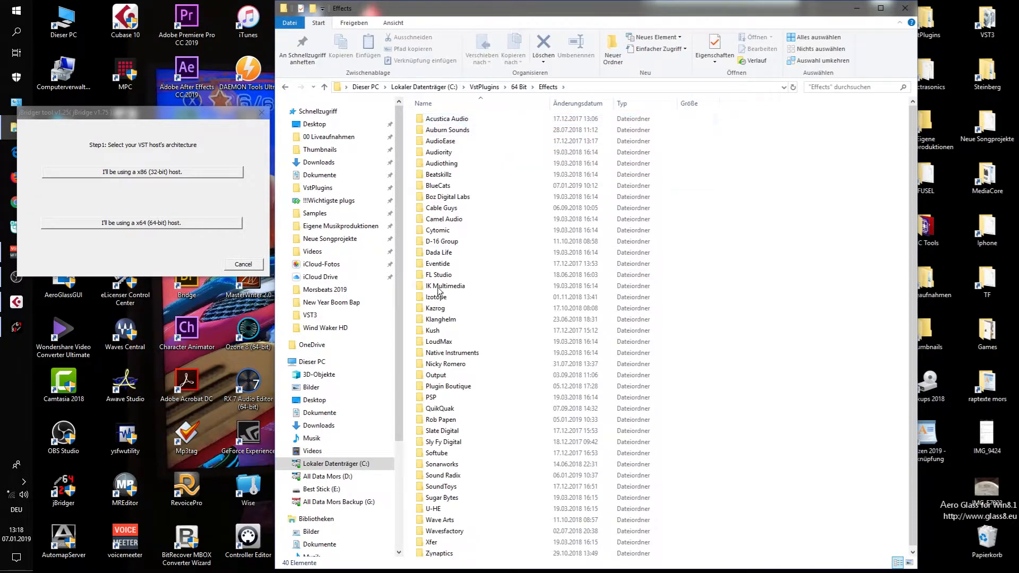
left_click(285, 87)
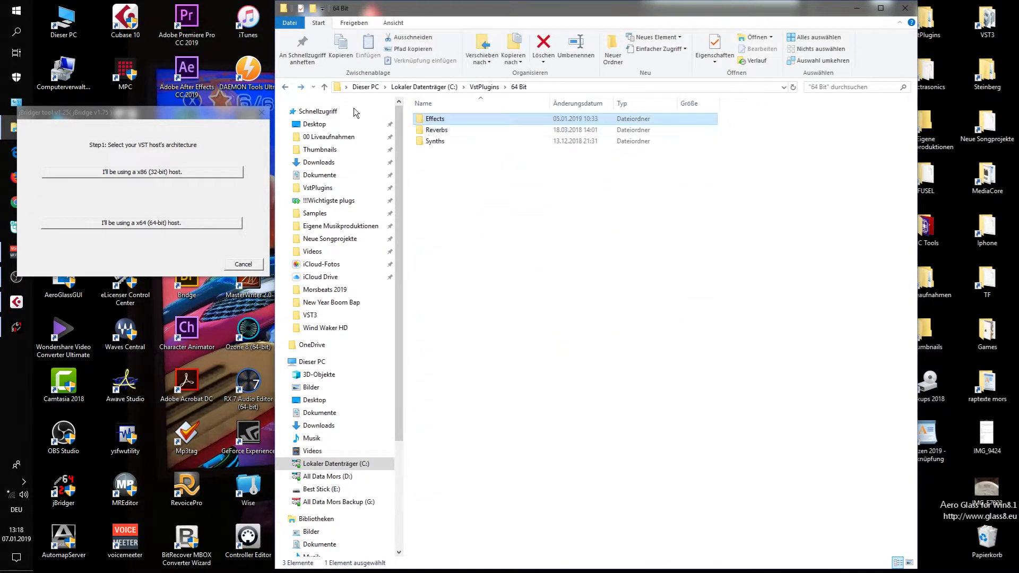
double_click(436, 130)
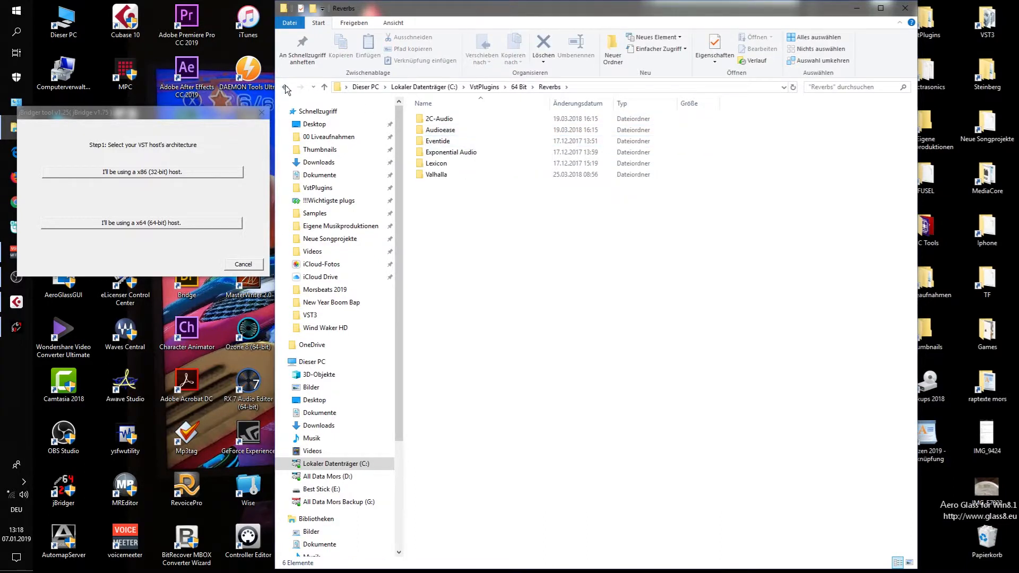
left_click(284, 87)
double_click(435, 141)
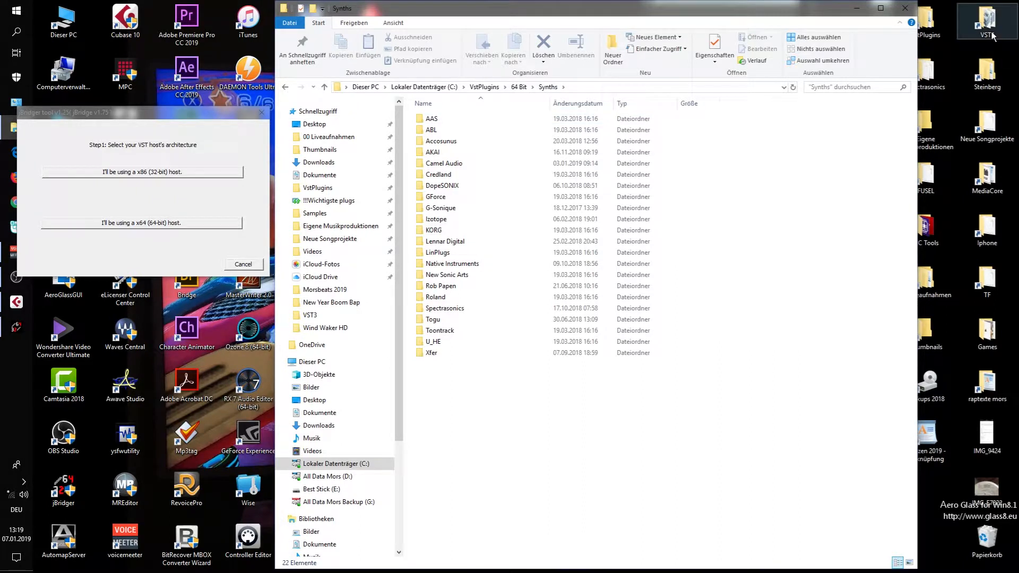
left_click(285, 85)
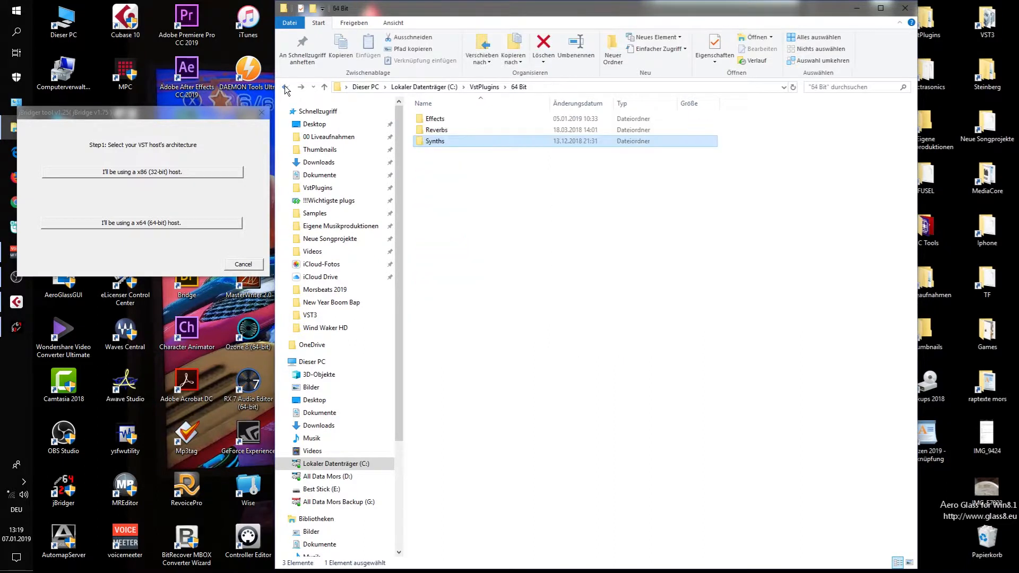
Choose the x64 (64-bit) host in jBridger and the option to create bridging files inside a specified directory.
left_click_drag(170, 116, 258, 85)
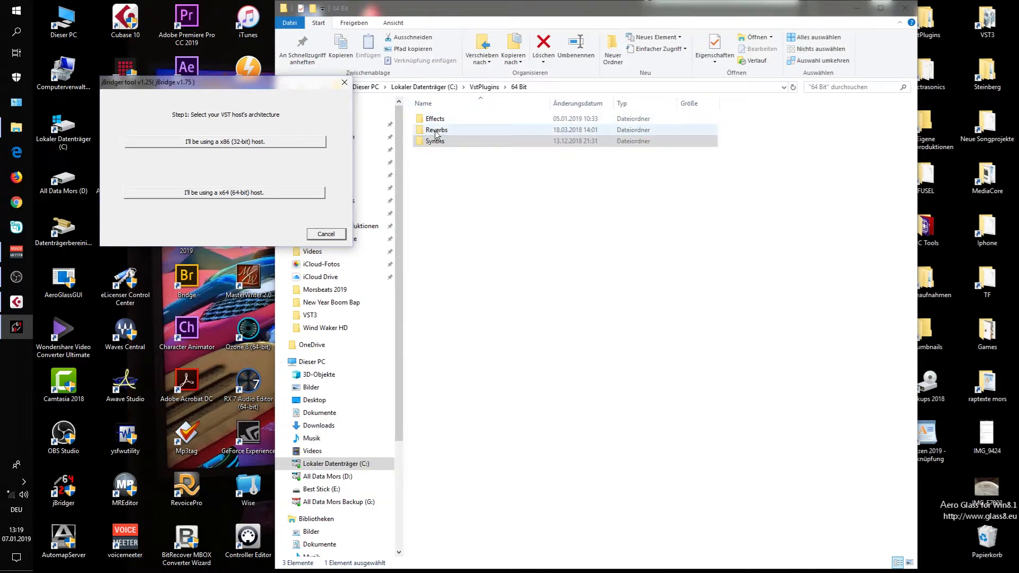
left_click(259, 192)
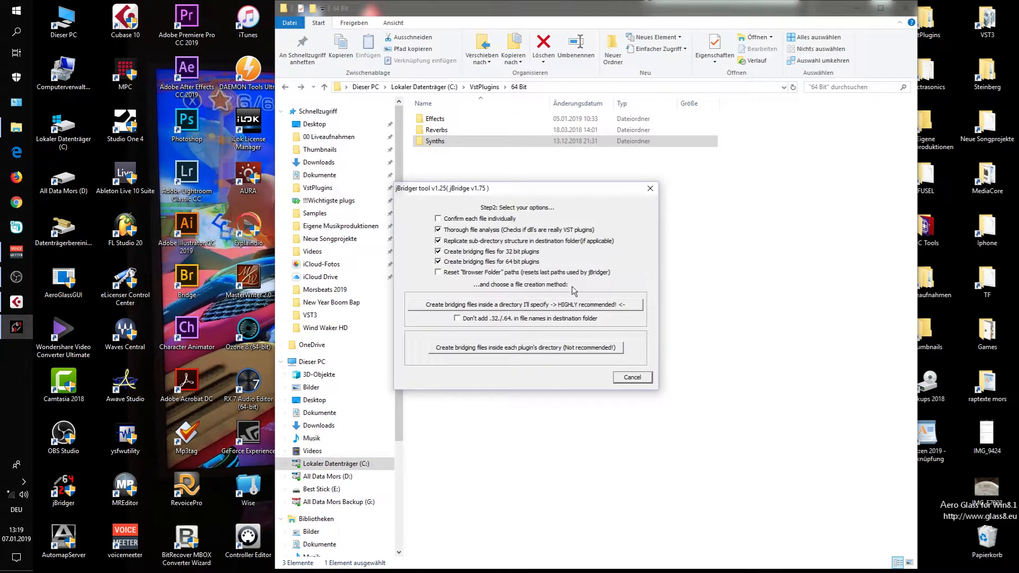
left_click(517, 308)
Browse to the Effects and Reverbs folders under VstPlugins\64 Bit as scan sources, and cancel the jBridger run.
left_click_drag(528, 202, 209, 97)
left_click_drag(289, 148, 290, 158)
left_click(182, 223)
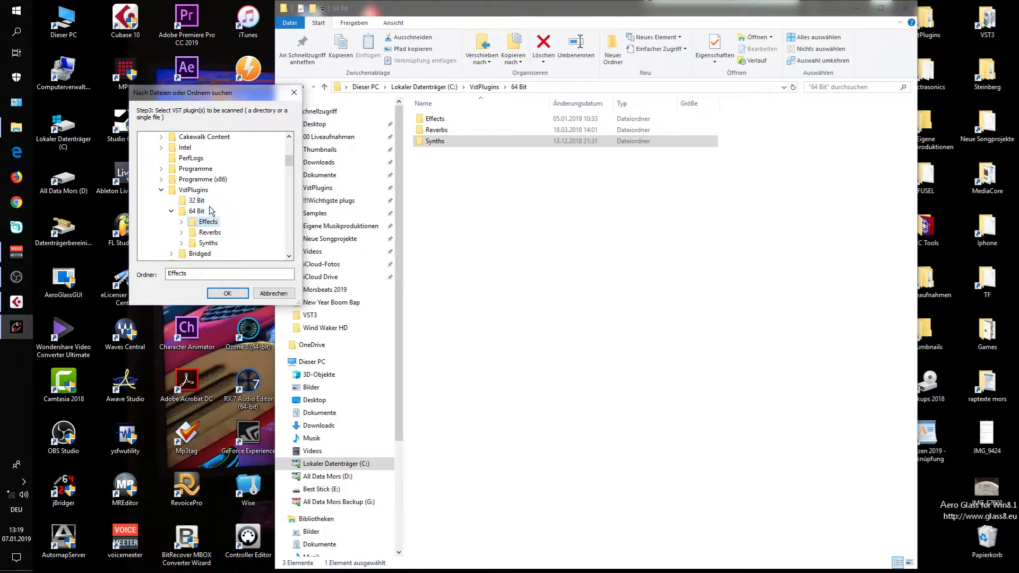
double_click(208, 233)
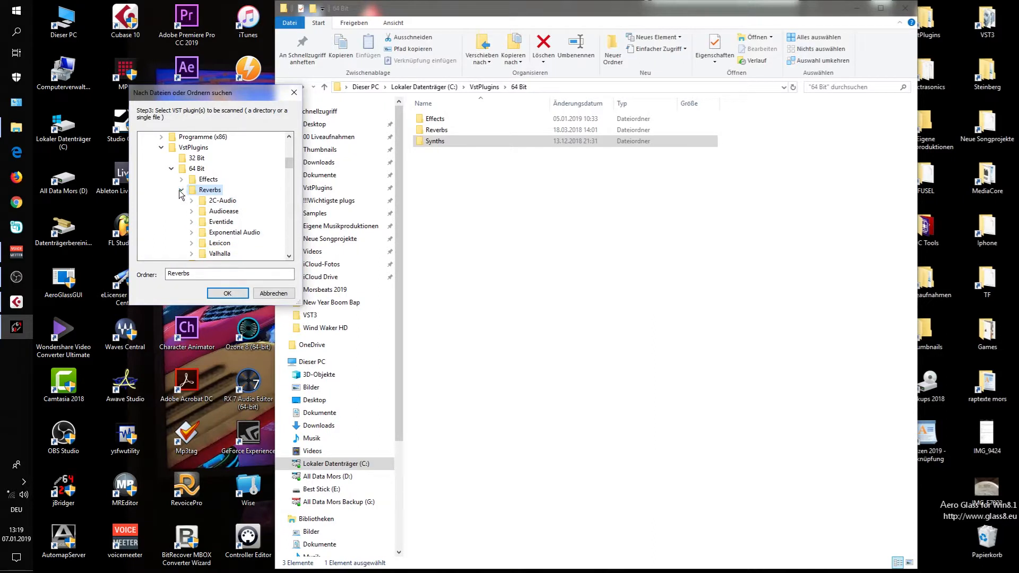
left_click(182, 190)
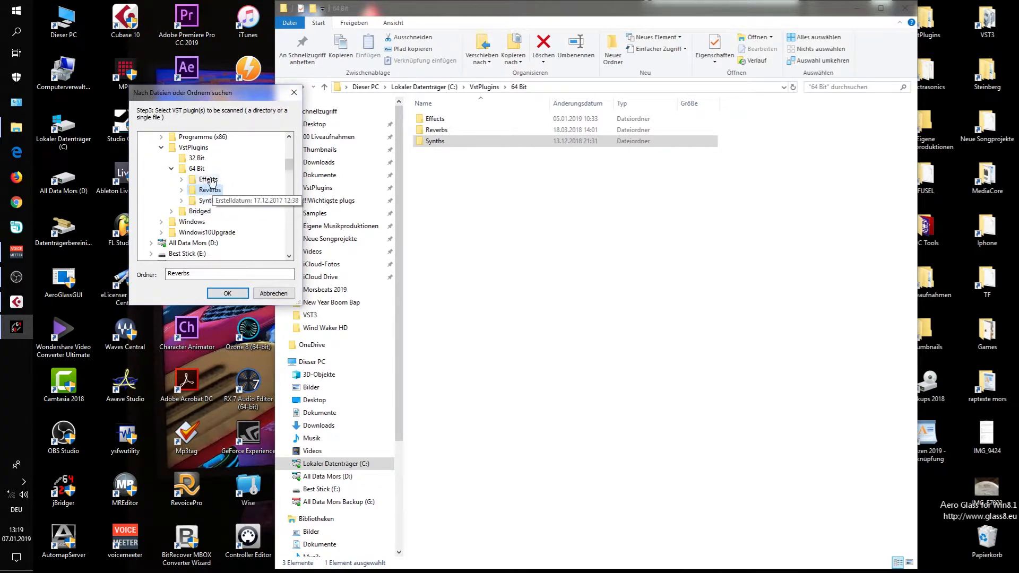
left_click(269, 294)
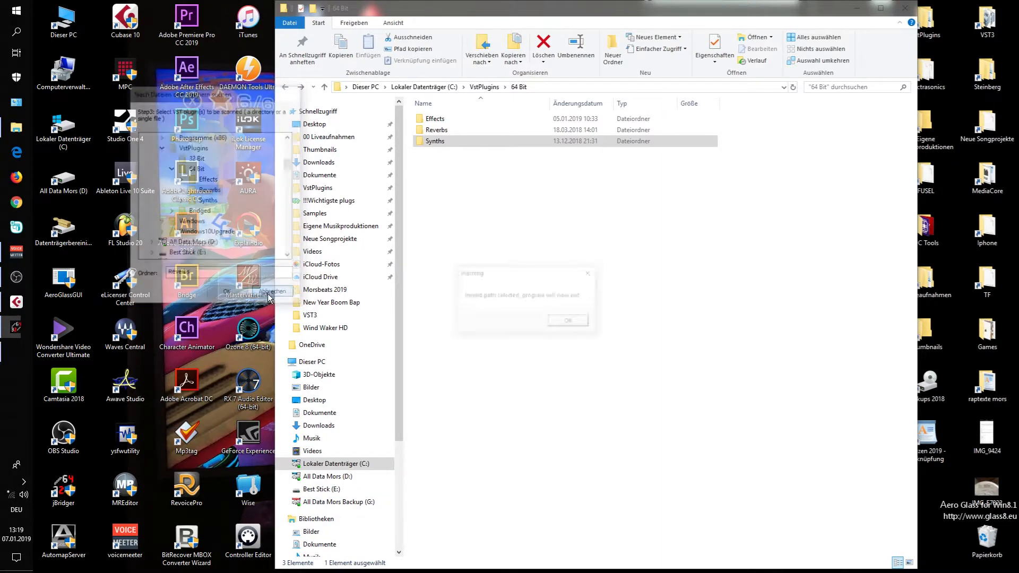
left_click(560, 324)
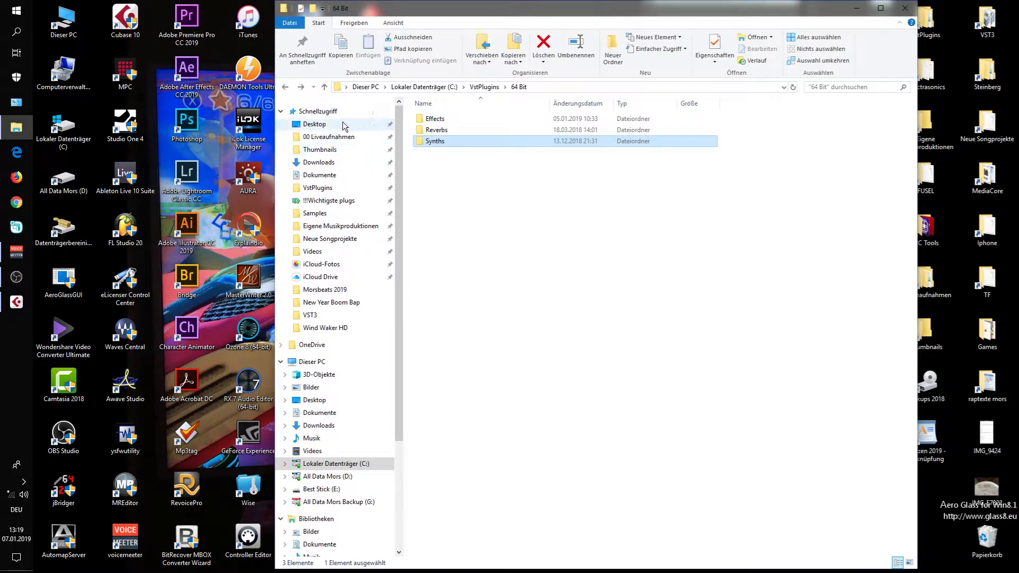
View the subfolders of the Bridged folder in VstPlugins and close the folder window.
left_click(285, 88)
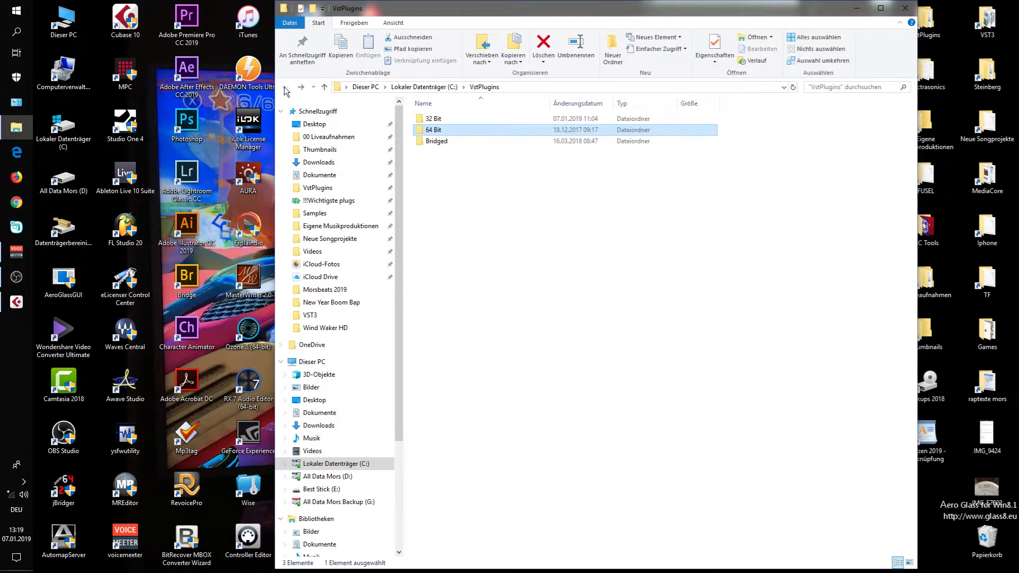
double_click(435, 141)
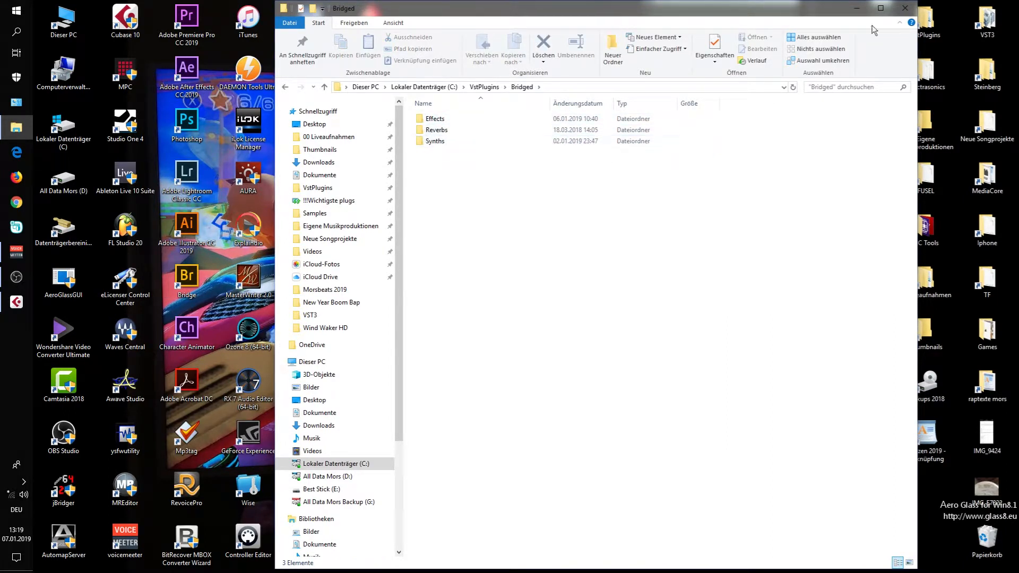
left_click(907, 13)
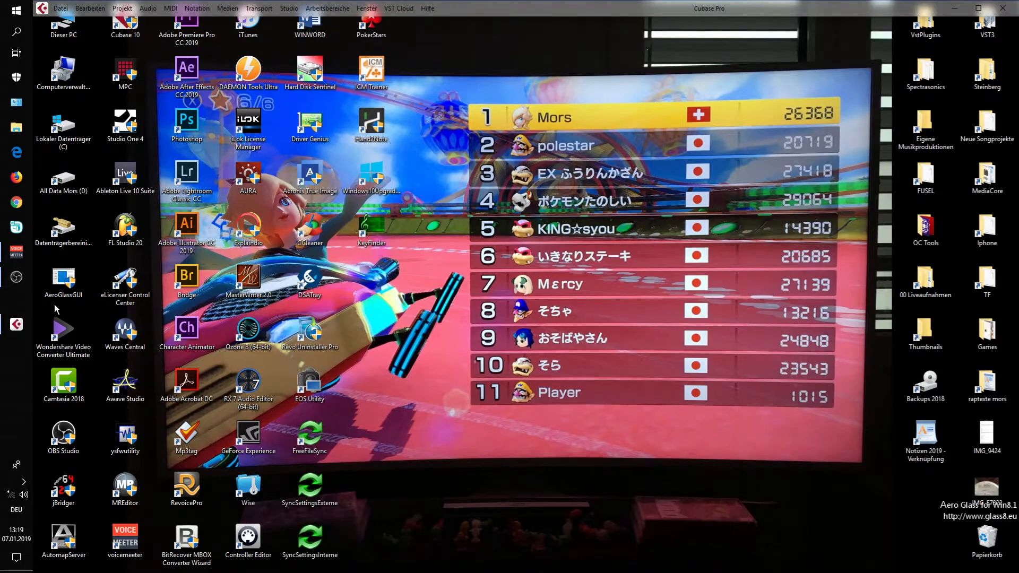
Open Cubase's VST Plug-in Manager and review the whole list of VST 2 plug-in paths.
left_click(289, 8)
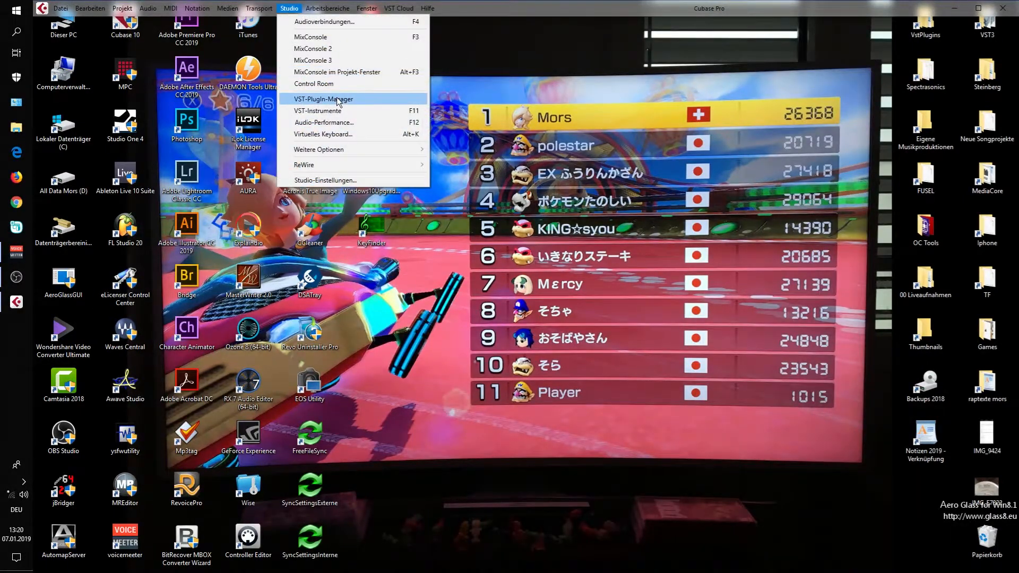
left_click(324, 99)
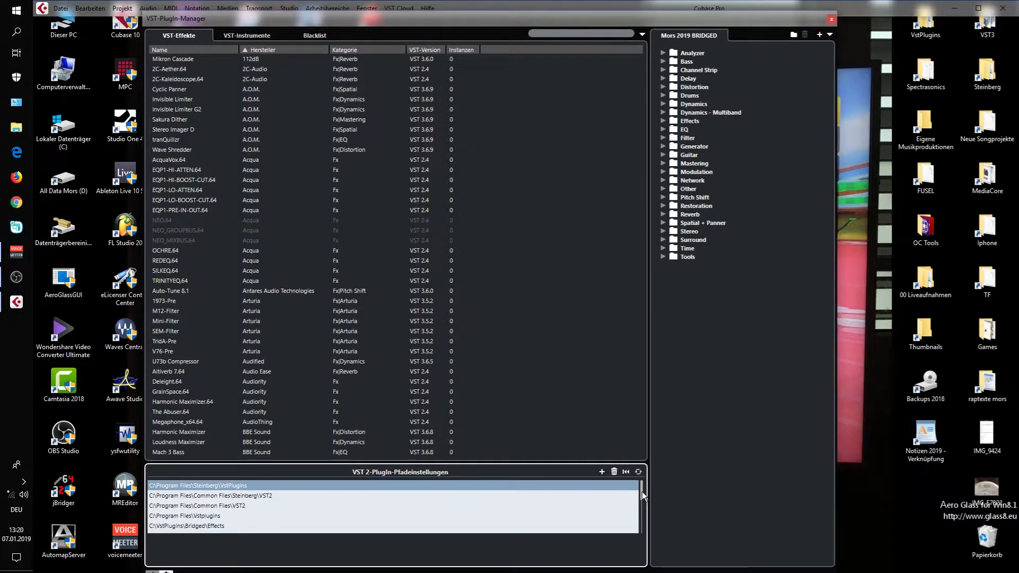
left_click_drag(641, 494, 641, 498)
scroll(641, 502, "down", 1)
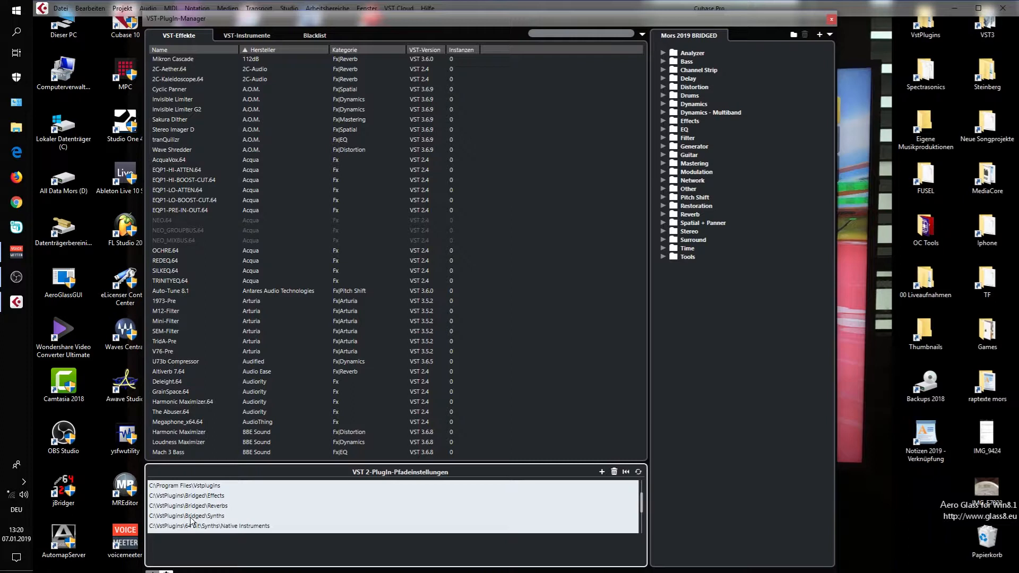
scroll(641, 506, "down", 1)
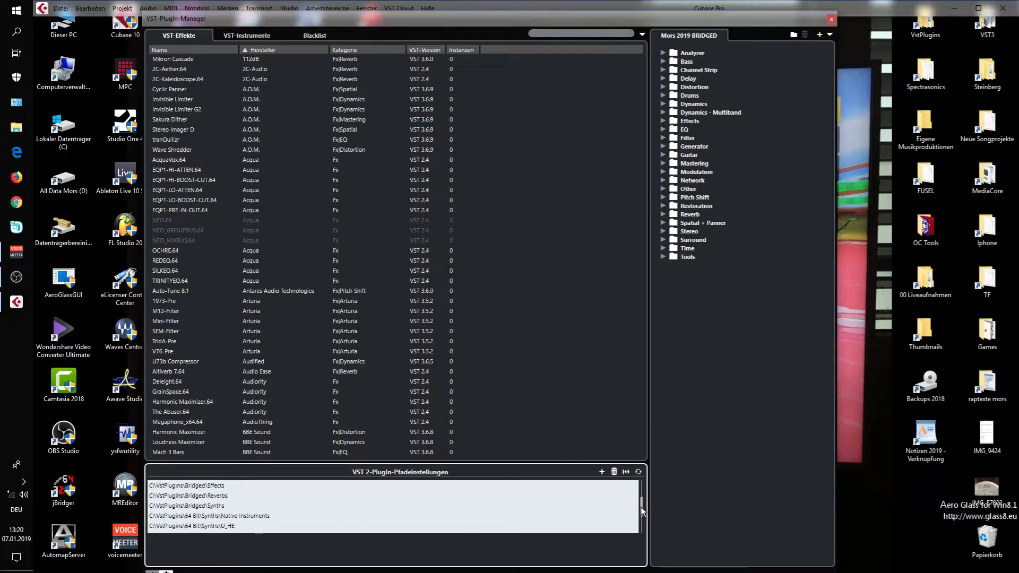
left_click_drag(641, 508, 641, 516)
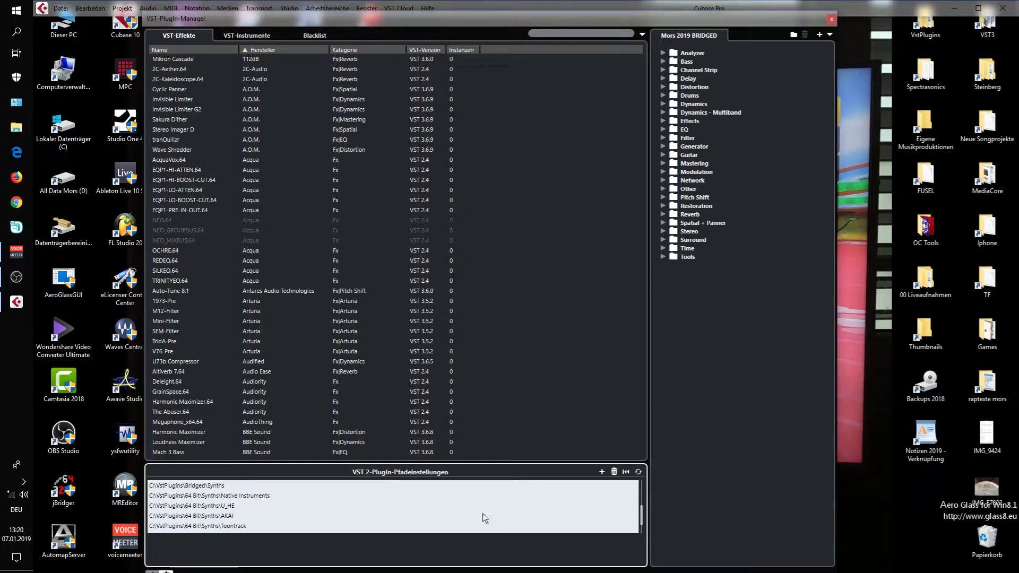
left_click_drag(640, 515, 641, 534)
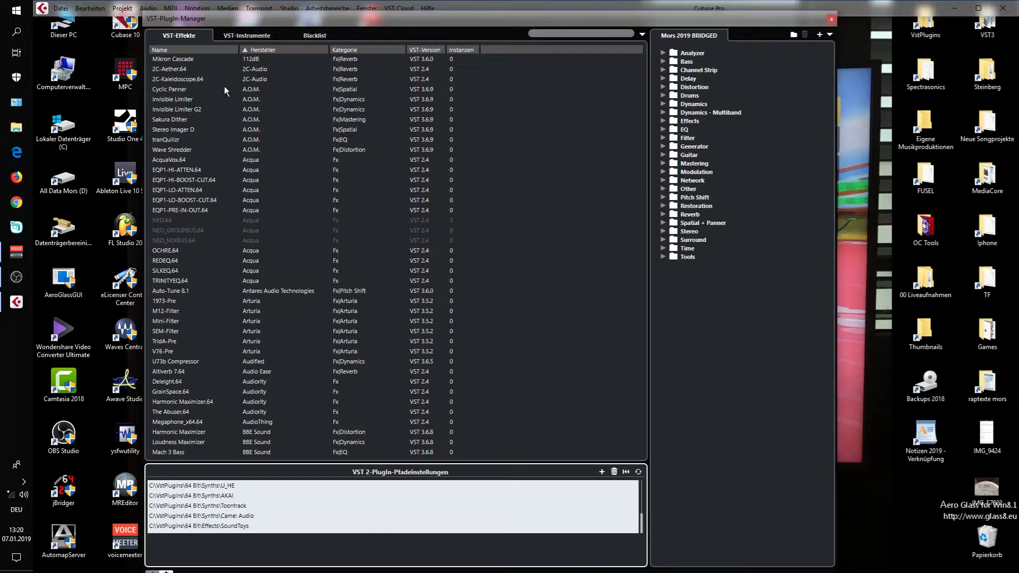
Add the VST instrument ABL3(x64).64 to the Bass folder of the bridged collection and close the VST Plug-in Manager.
left_click(243, 34)
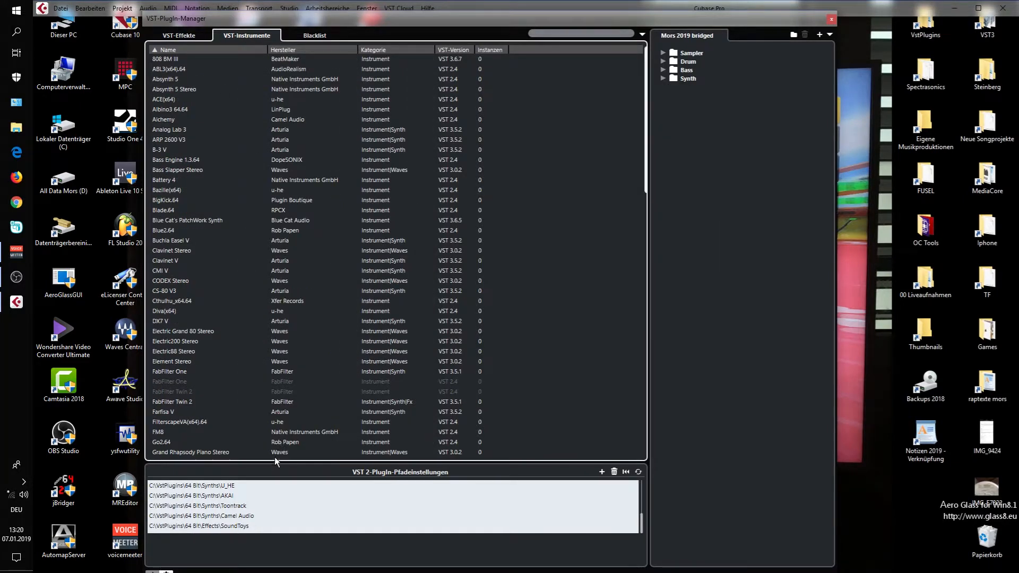
mouse_move(645, 520)
left_mouse_down()
mouse_move(640, 503)
mouse_move(640, 524)
left_mouse_up()
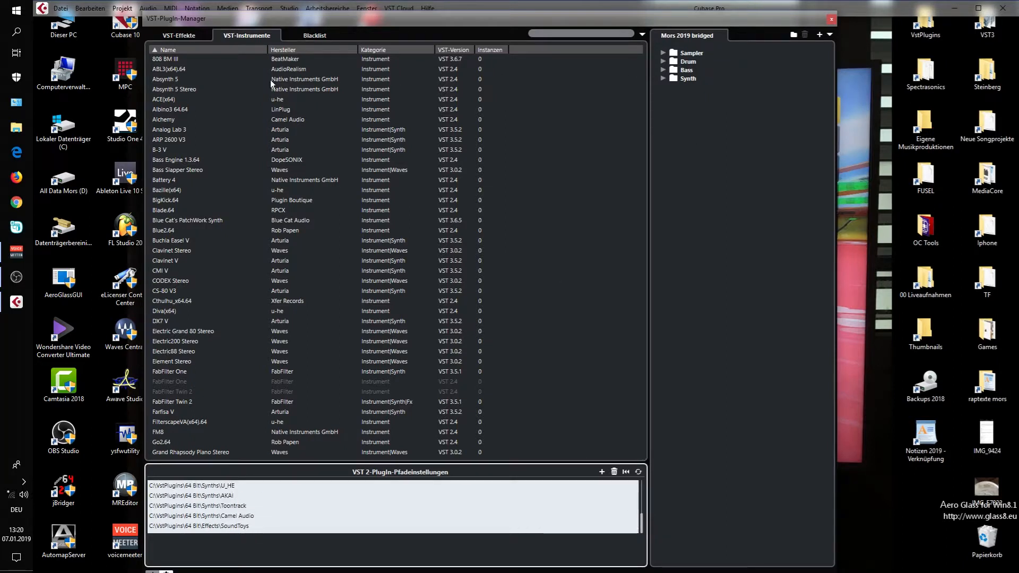
left_click_drag(167, 68, 684, 90)
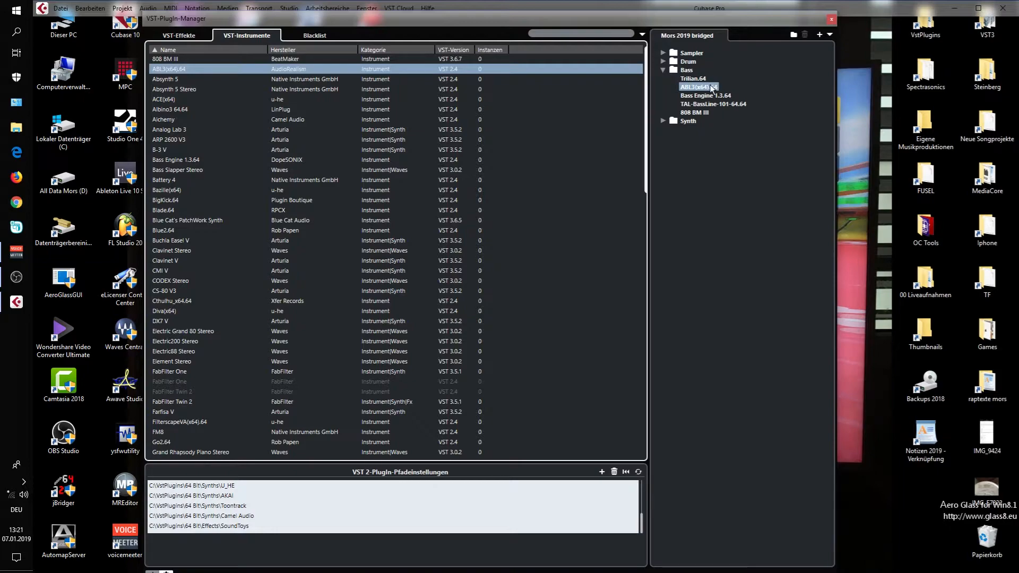
left_click(831, 19)
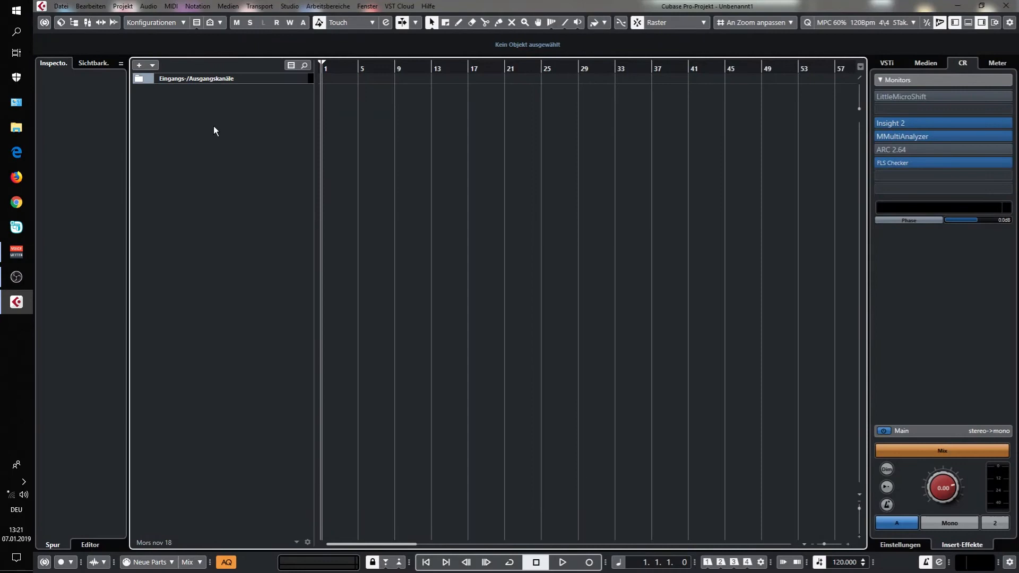
Open the FLS Checker insert of the Control Room monitors and check the available FLS slots.
right_click(222, 101)
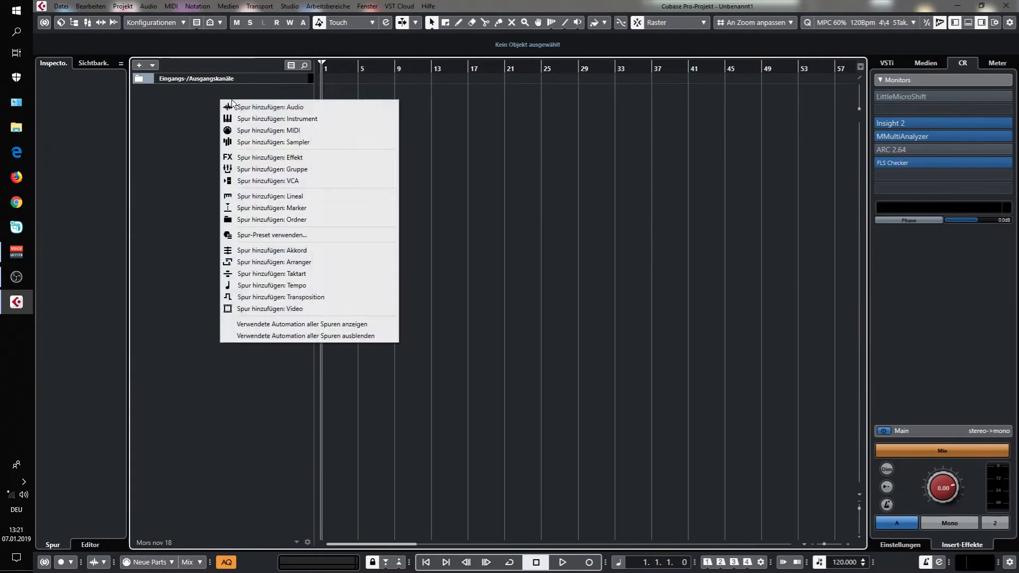
left_click(878, 186)
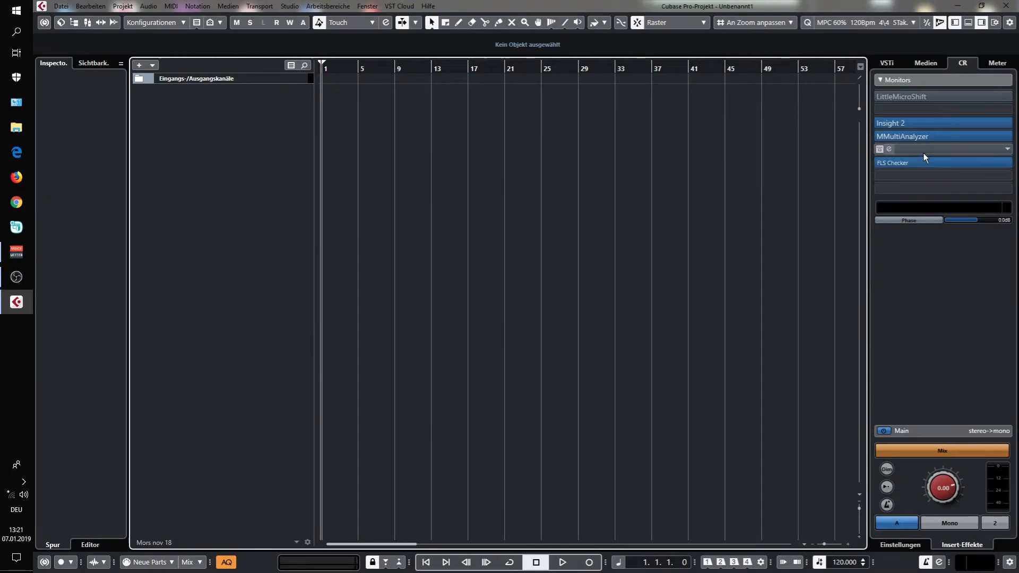
left_click(916, 163)
left_click_drag(763, 101, 802, 78)
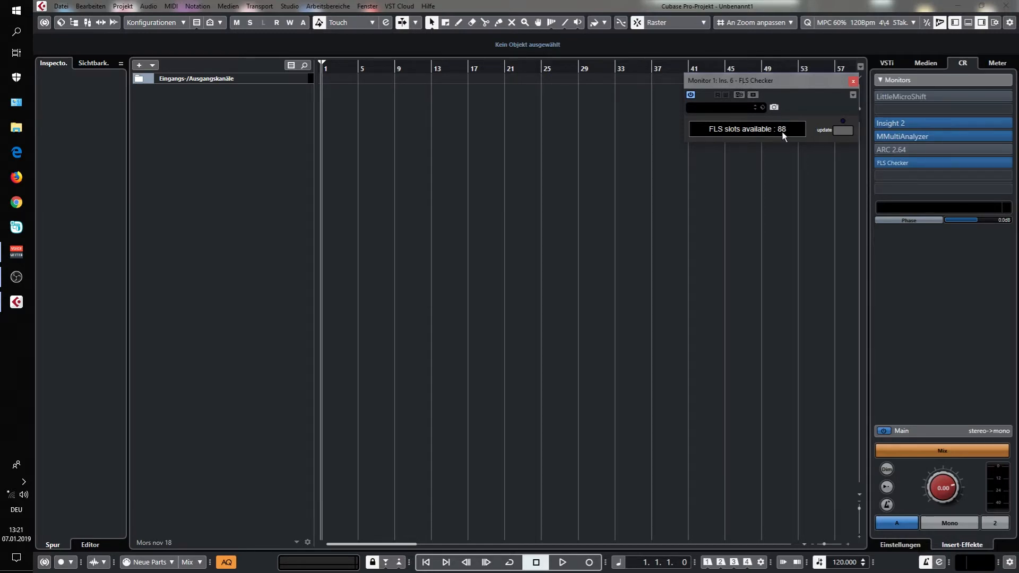
Add one instrument track using Keyscape.64 with its audio output set to Stereo Out.
right_click(202, 103)
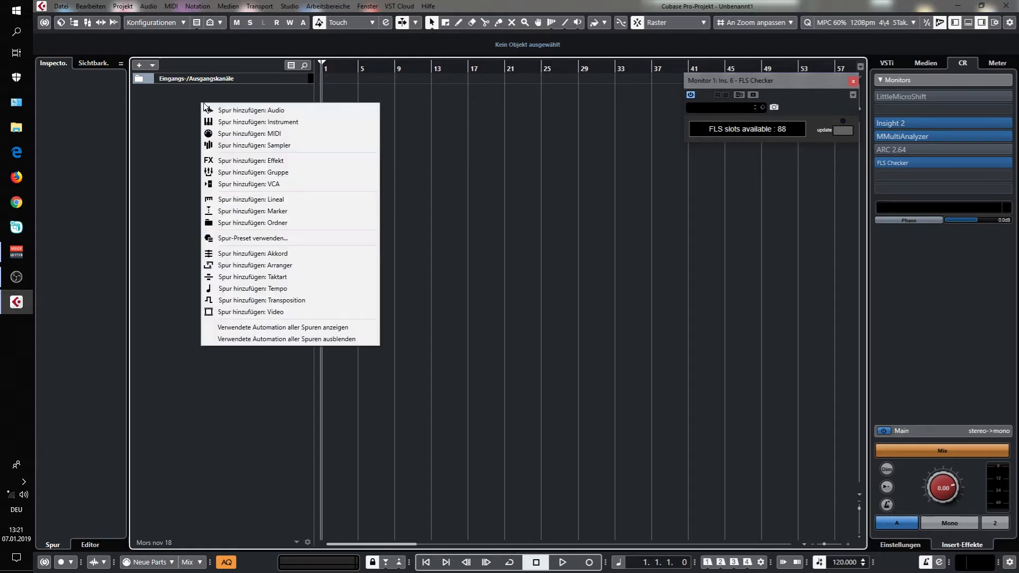
left_click(258, 117)
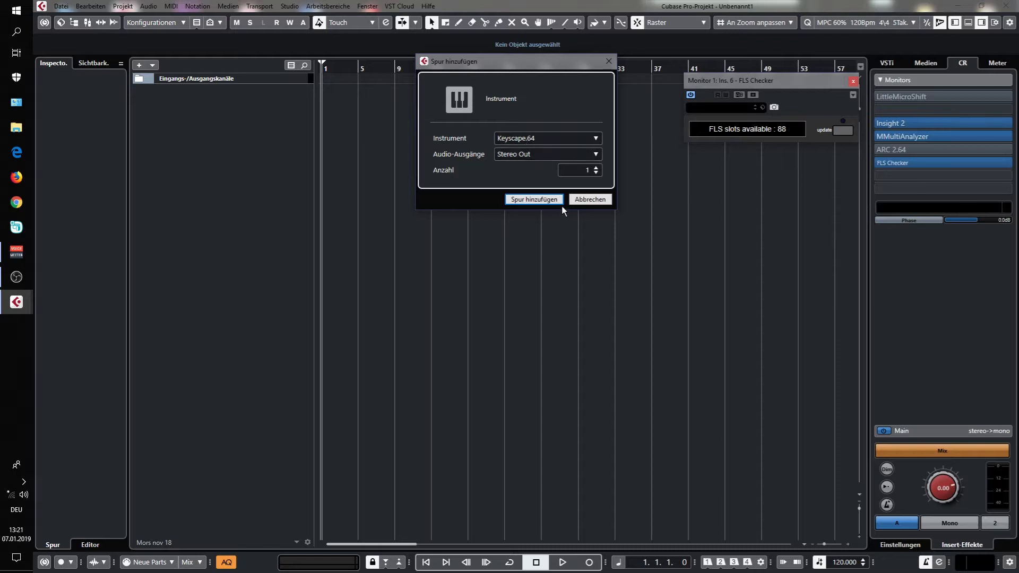
left_click(534, 200)
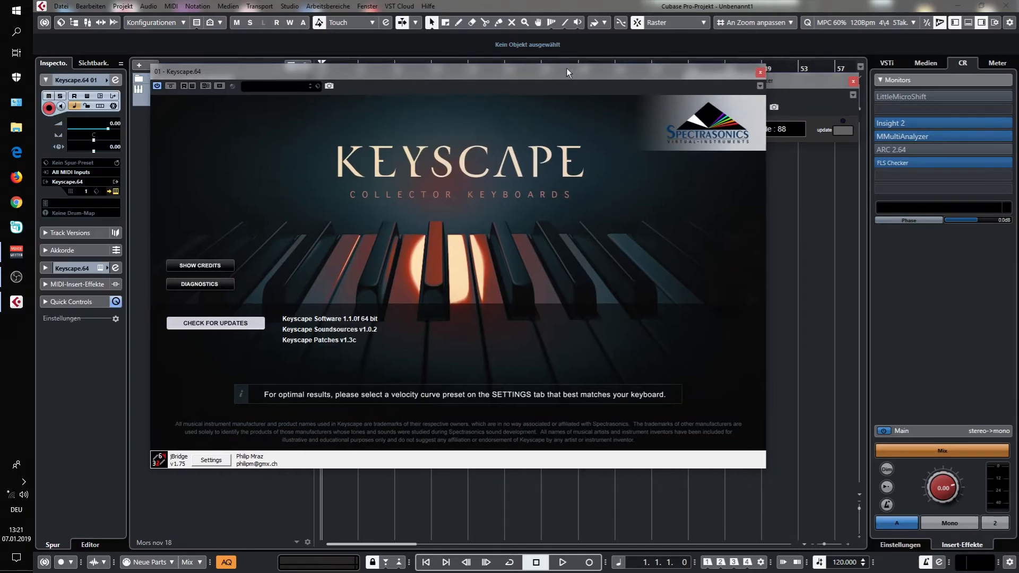
Place the Keyscape and FLS Checker windows side by side, refresh the available FLS slots reading, and close FLS Checker.
left_click_drag(566, 72, 522, 59)
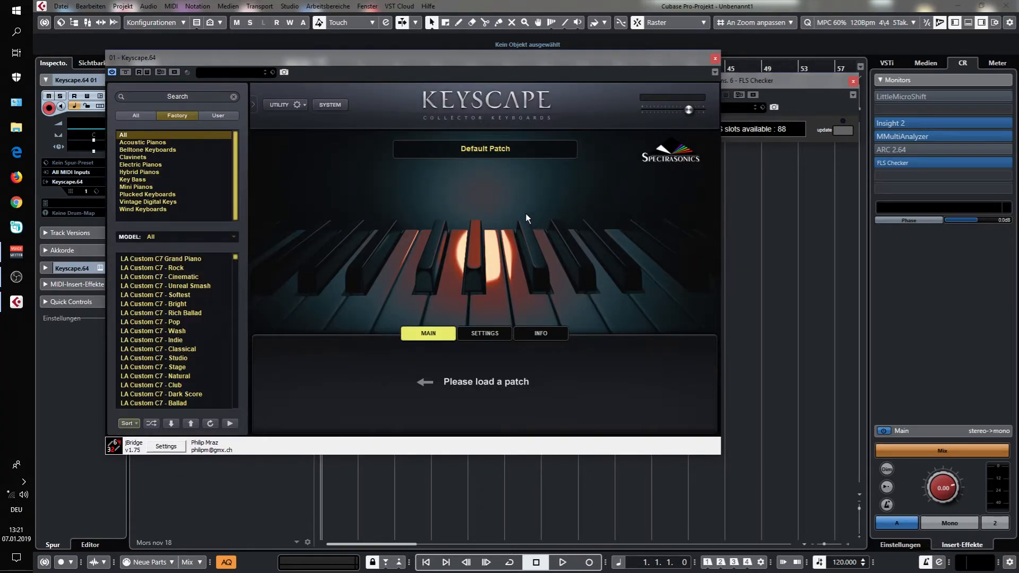
left_click_drag(794, 82, 835, 61)
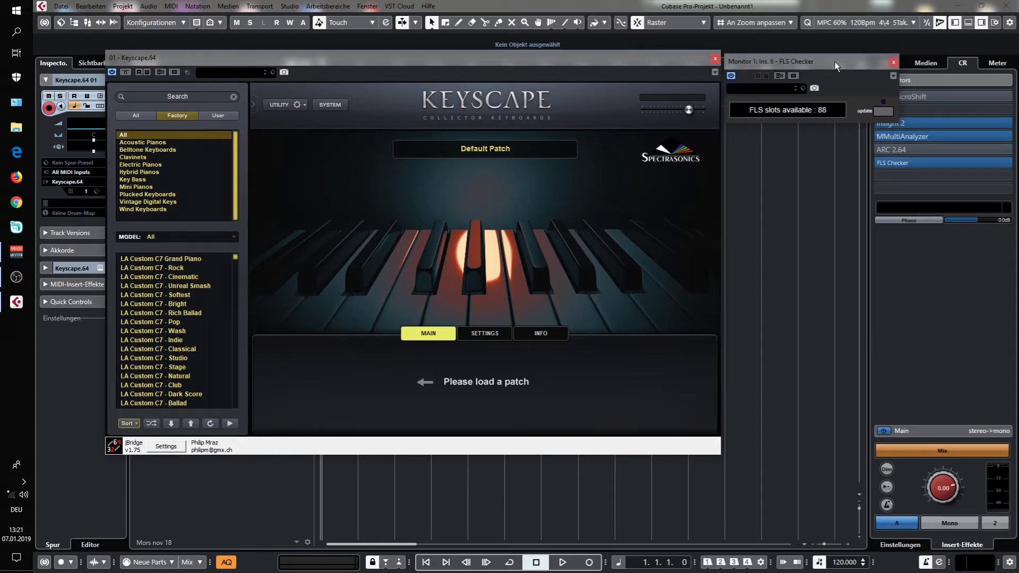
left_click(880, 112)
left_click(895, 63)
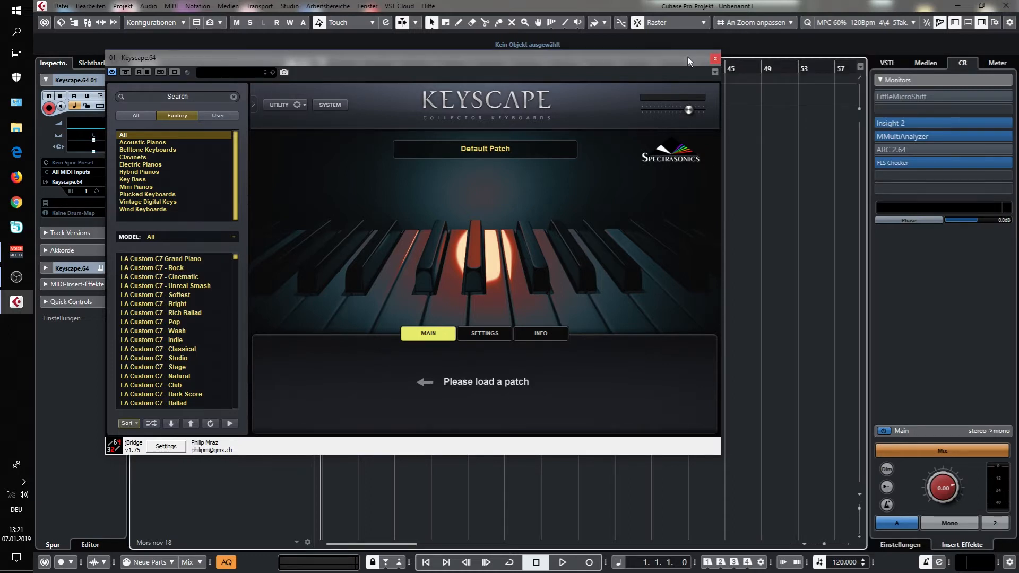
Close the Keyscape instrument window and increase the height of the Keyscape.64 01 track in the track list.
left_click_drag(687, 57, 827, 76)
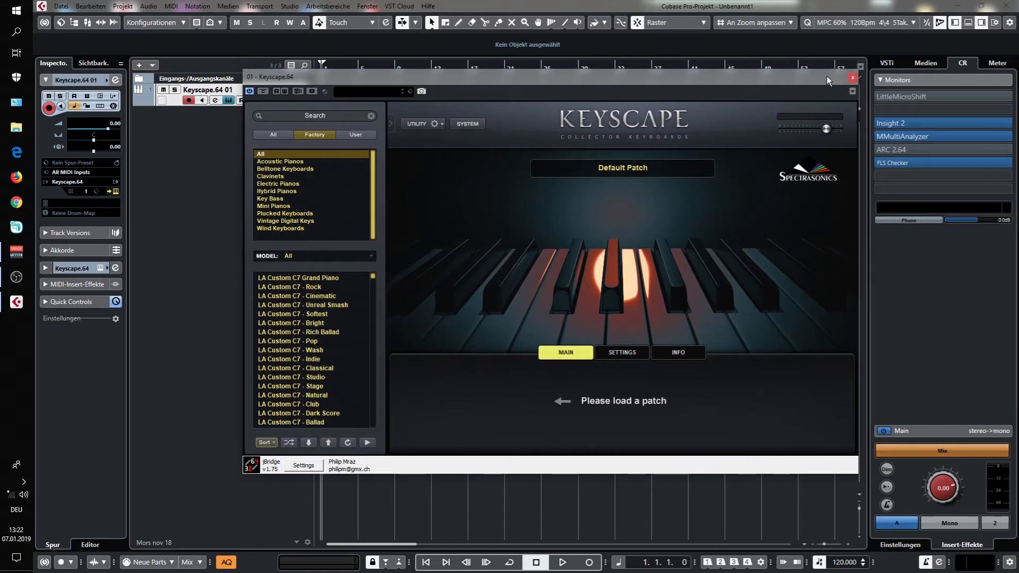
left_click(852, 79)
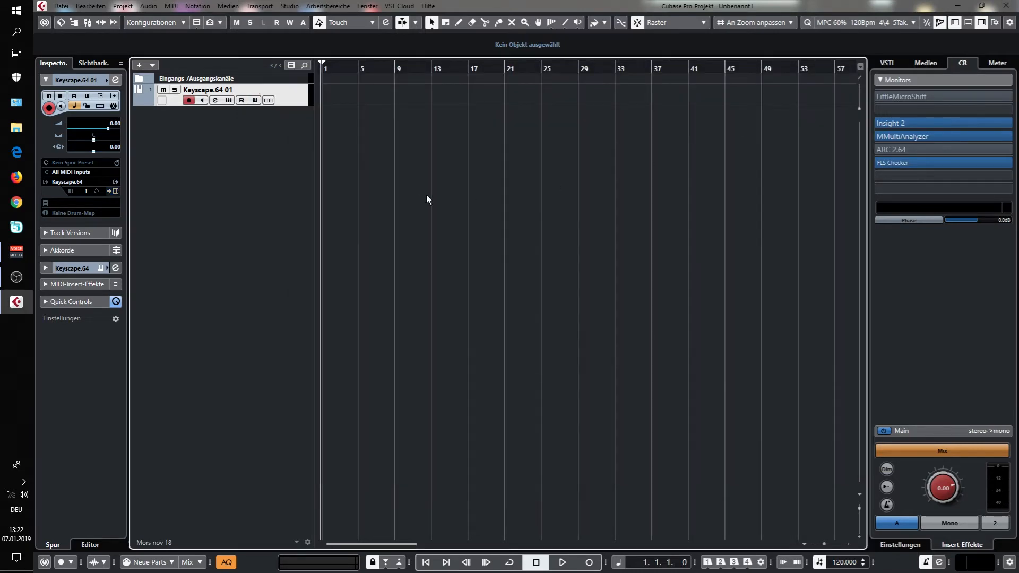
left_click_drag(289, 105, 282, 147)
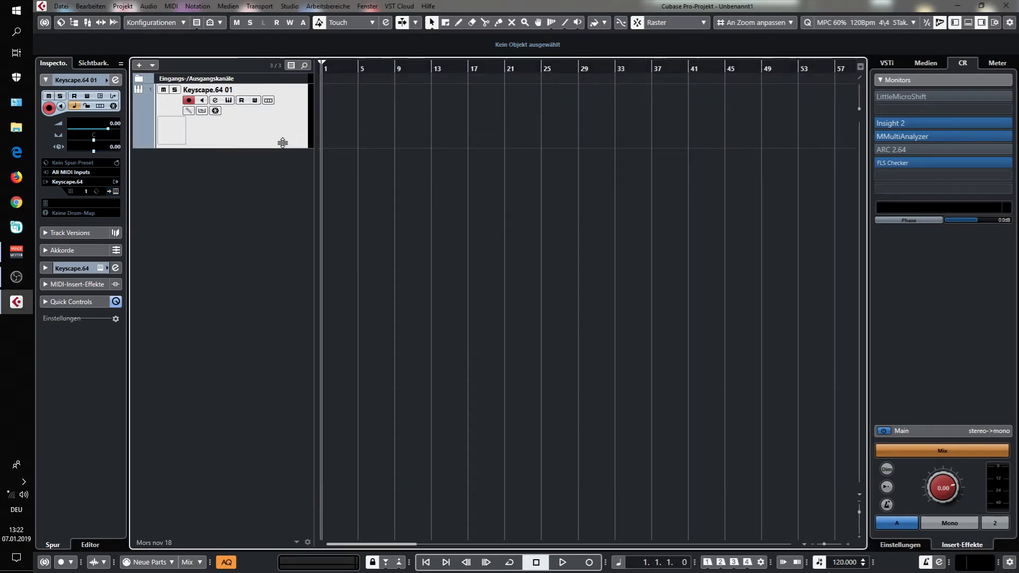